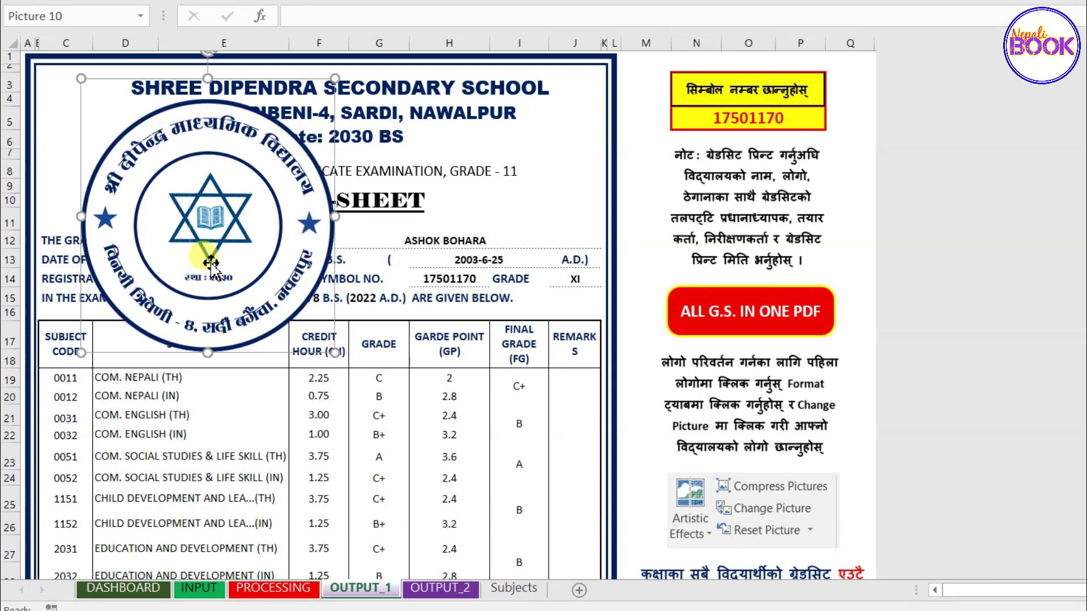
Move the school logo over the grade sheet, shrink it, and place it at the sheet's upper left.
mouse_move(213, 247)
mouse_down()
mouse_move(376, 314)
mouse_move(224, 257)
mouse_up()
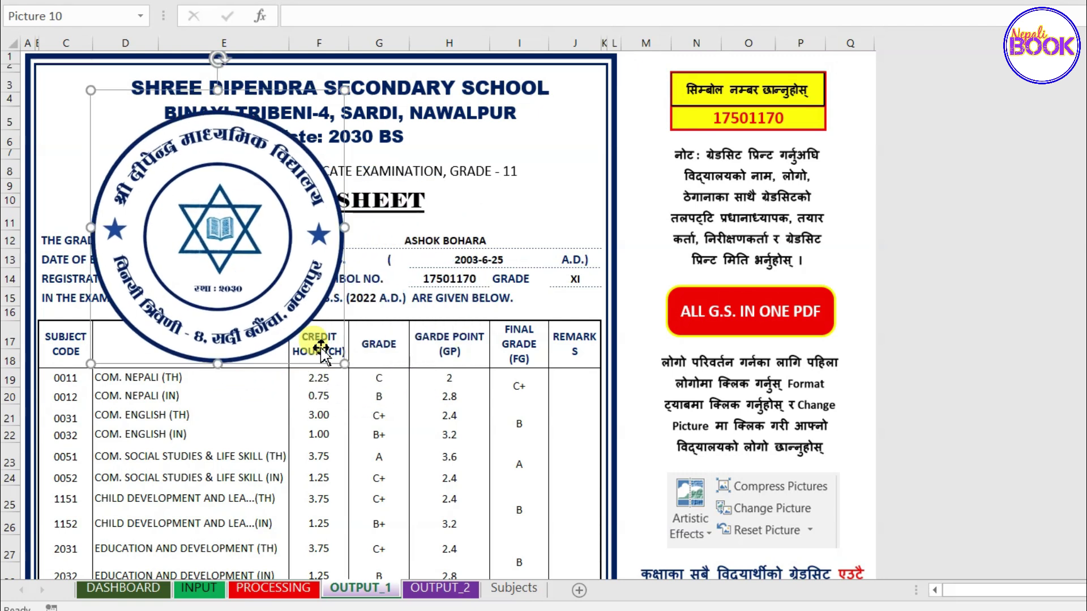
drag(351, 371, 209, 217)
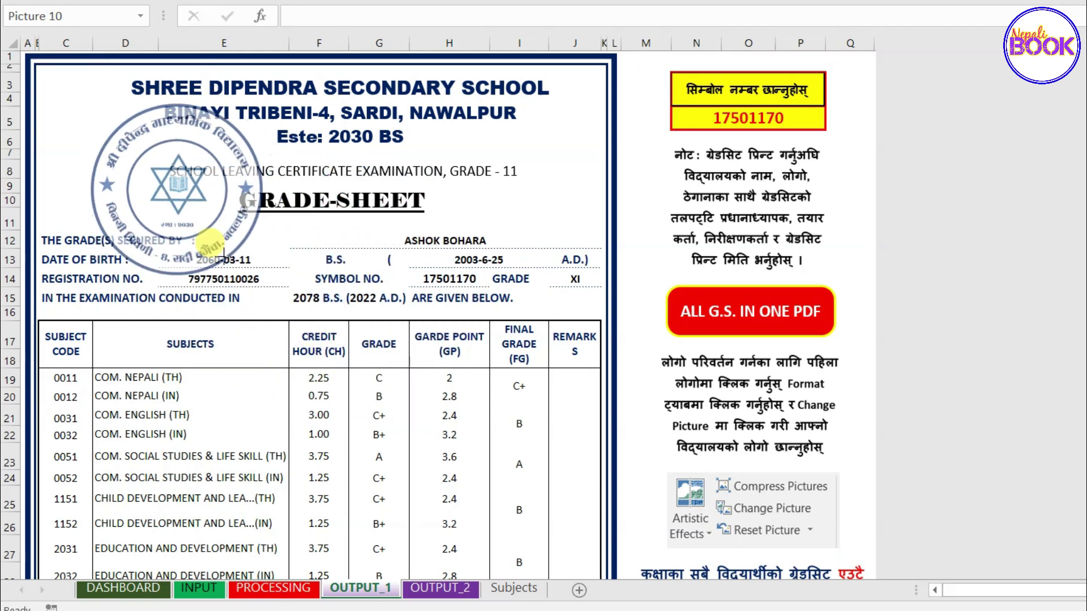
drag(150, 154, 104, 156)
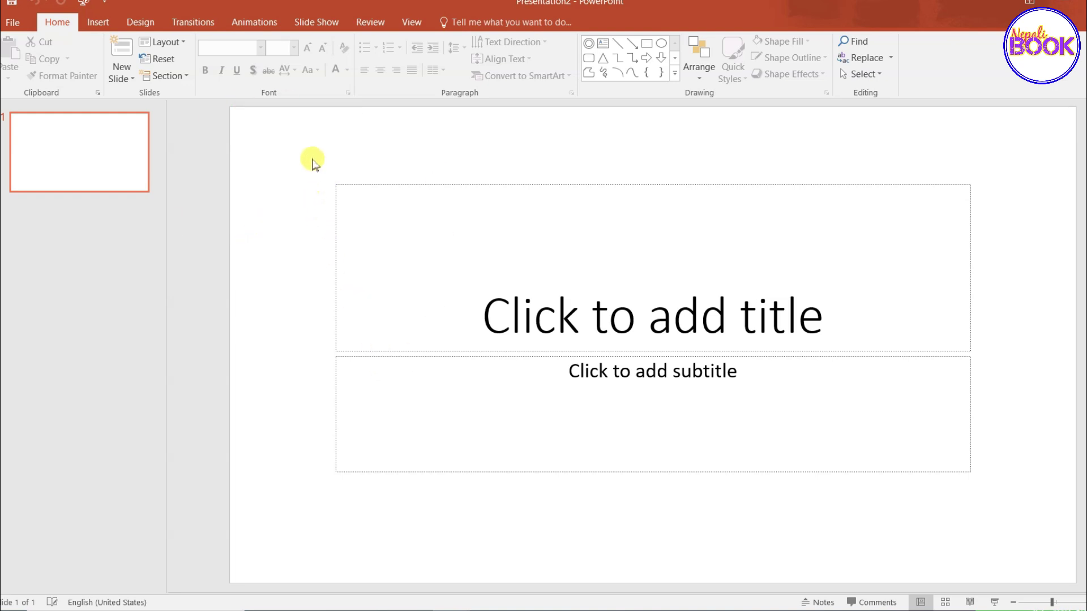
Delete the title and subtitle placeholders and pick the Donut from Basic Shapes.
drag(309, 163, 1009, 540)
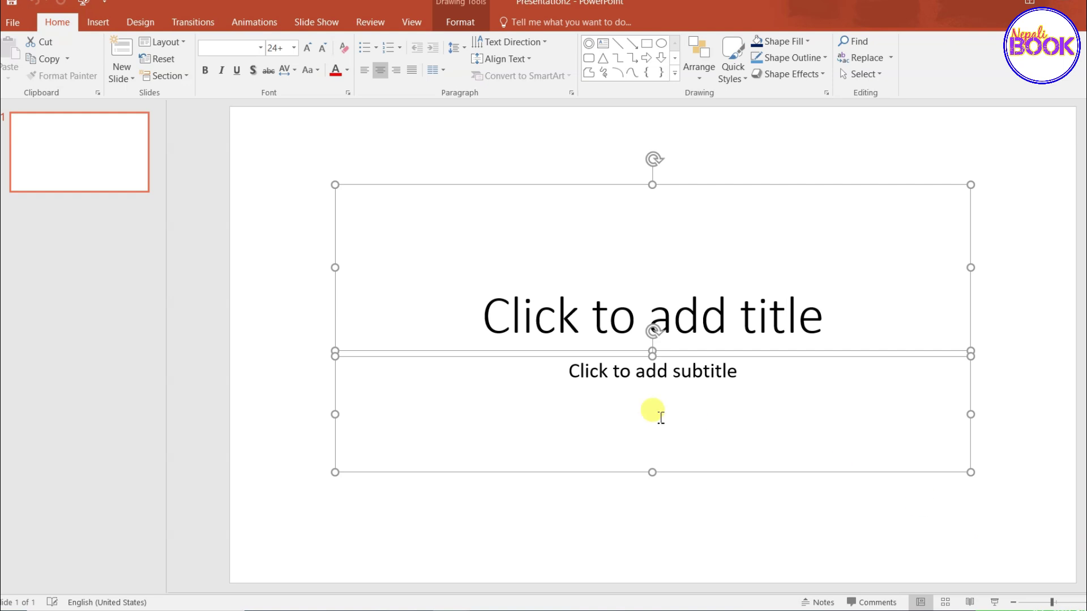
key(Delete)
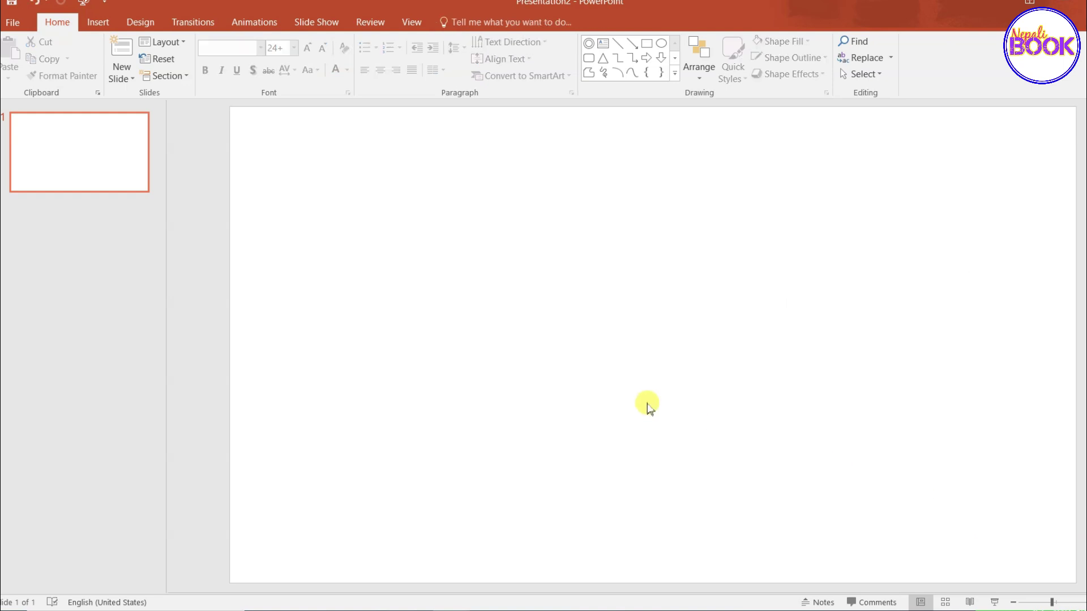
click(101, 24)
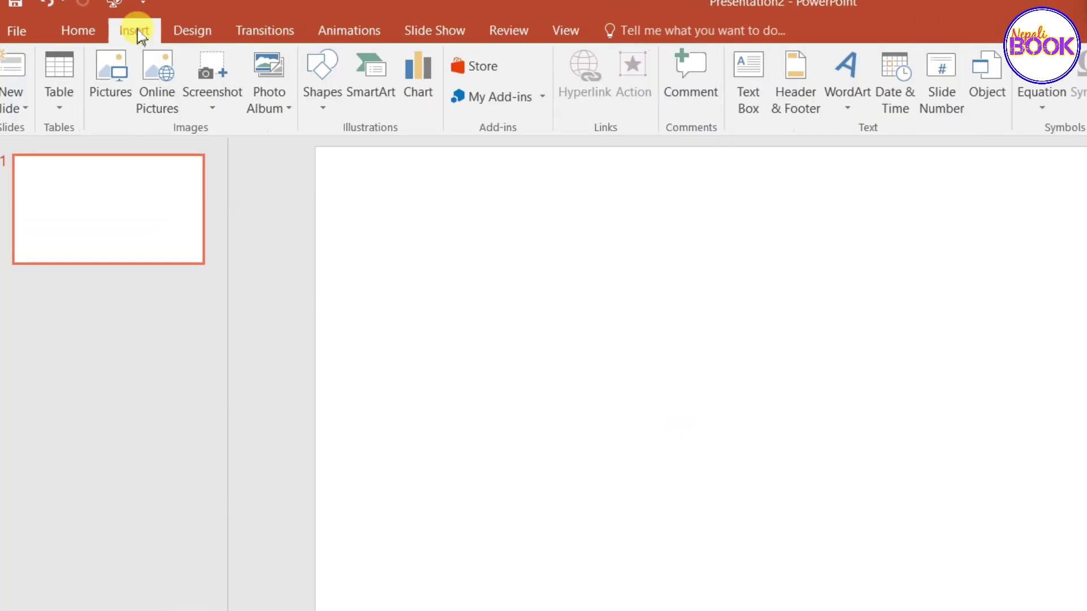
click(310, 108)
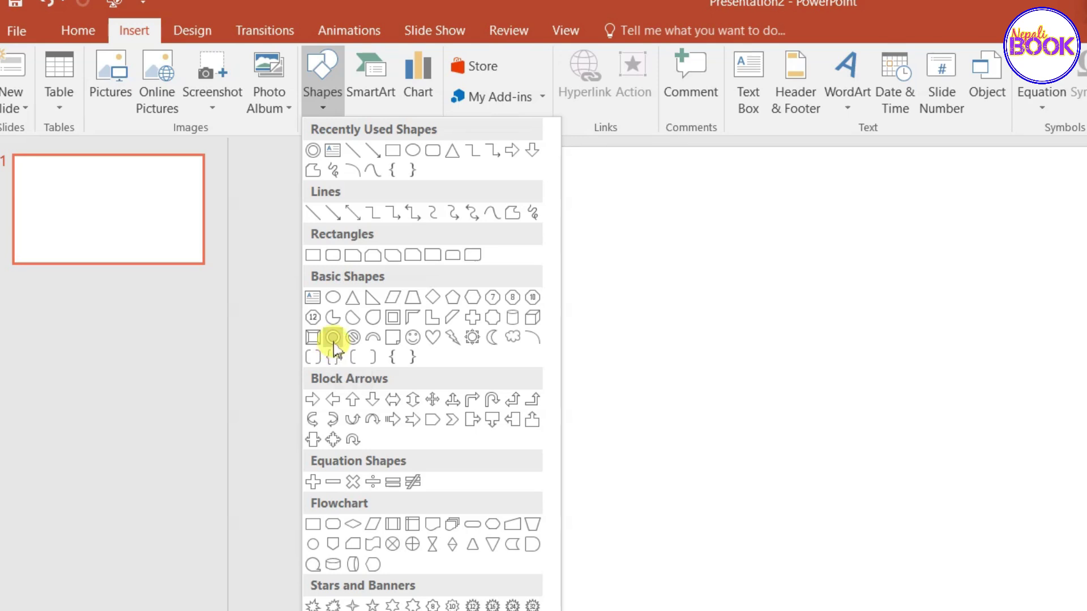
click(333, 340)
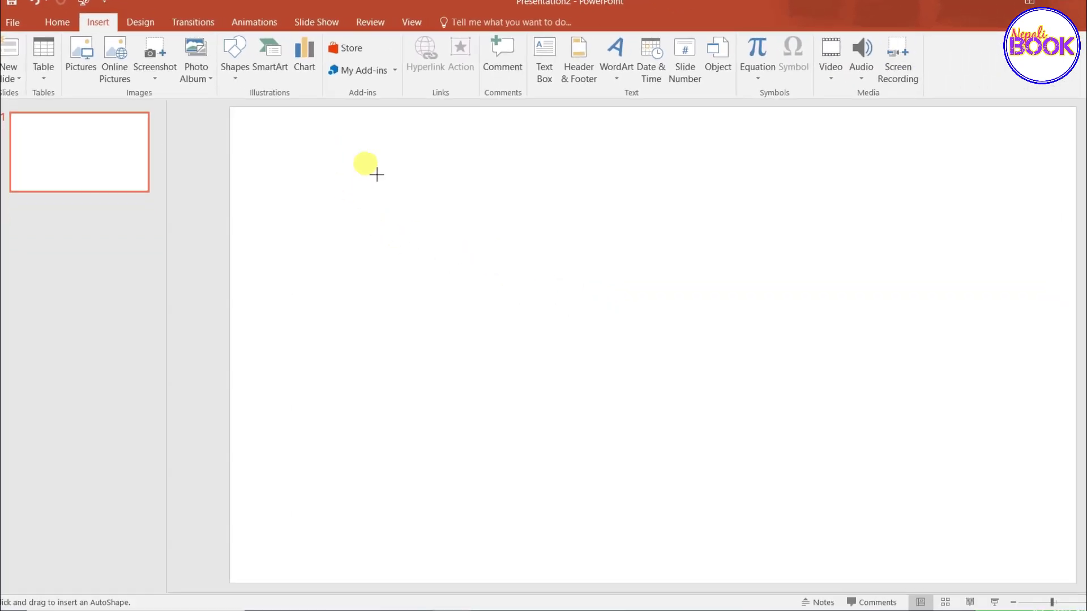
Draw a large blue donut on the slide and thin its ring to a narrow band.
drag(360, 158, 782, 463)
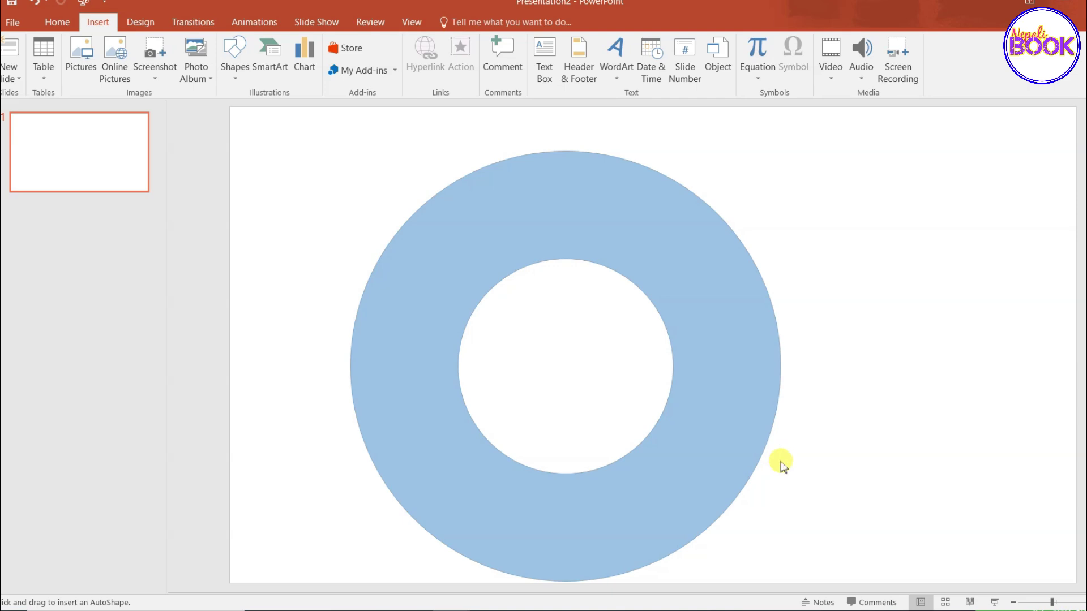
click(684, 340)
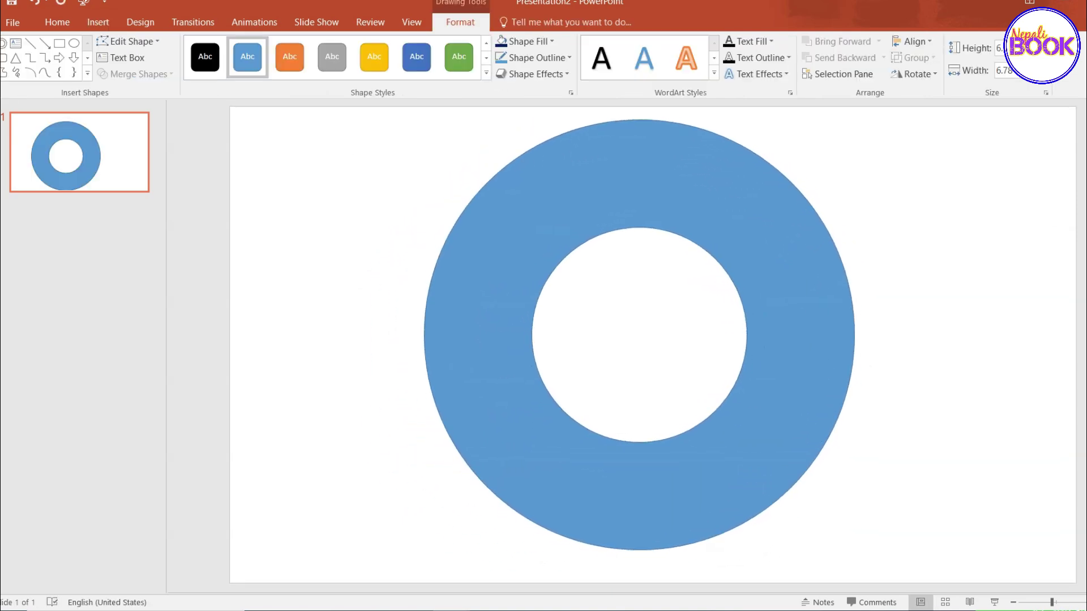
click(766, 315)
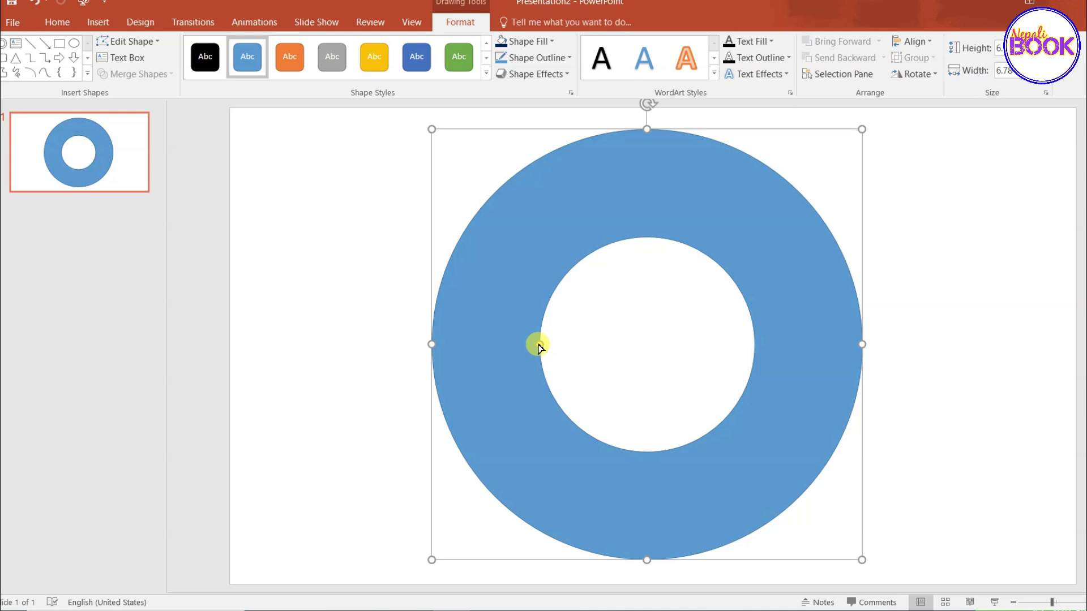
drag(539, 347, 450, 356)
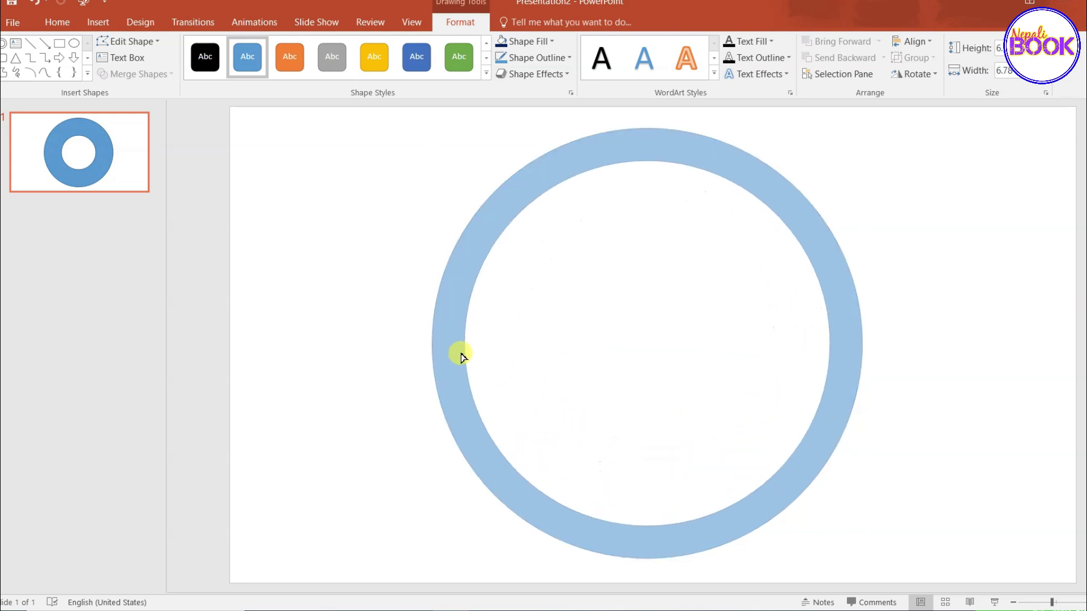
drag(449, 356, 443, 357)
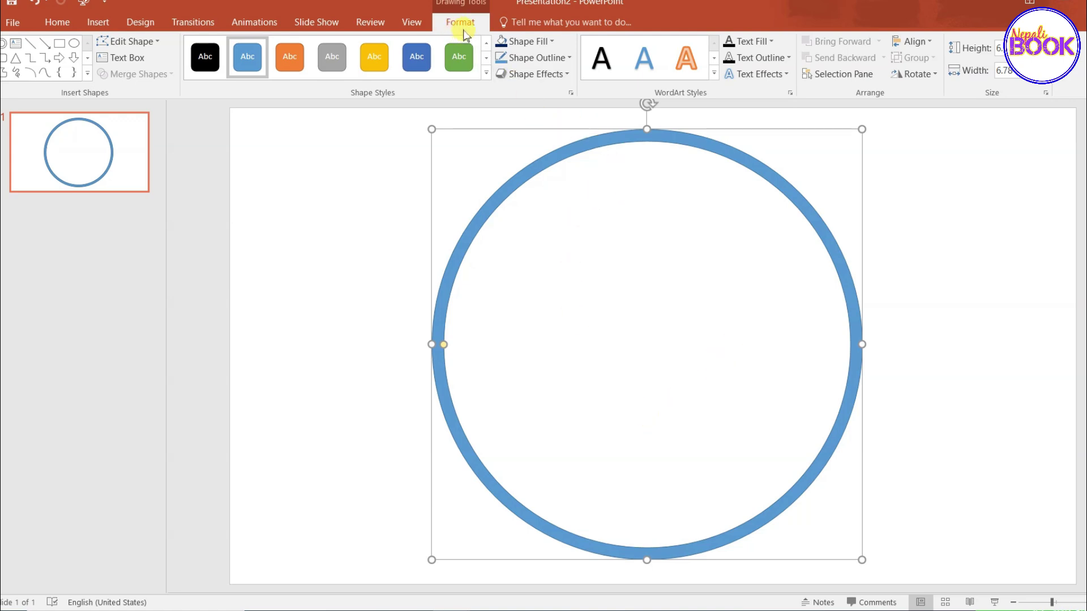
Fill the ring with Dark Blue from Standard Colors and pick the Oval shape.
click(549, 47)
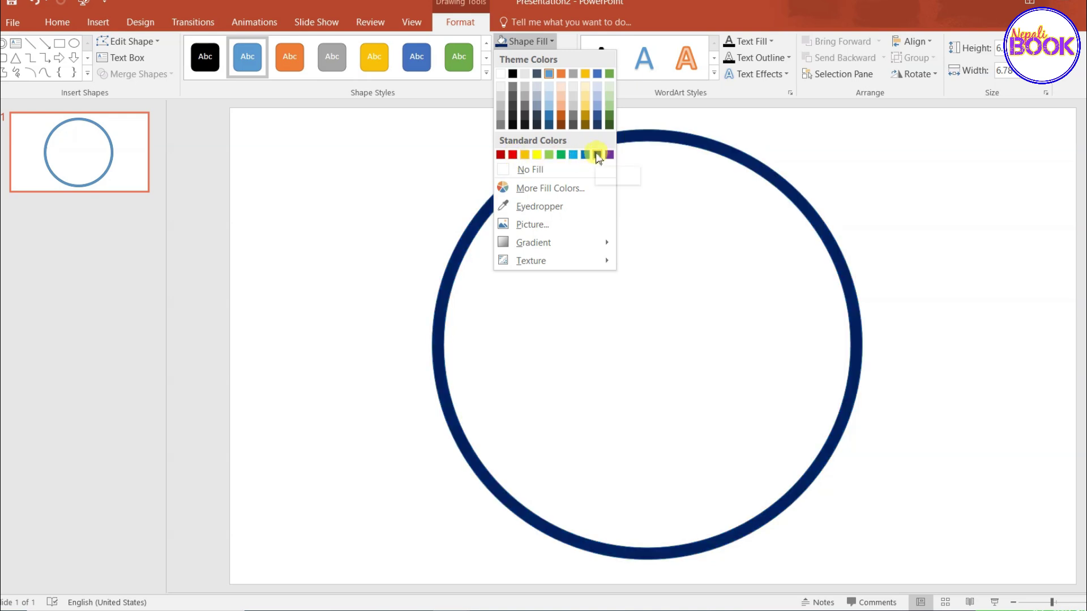
click(598, 155)
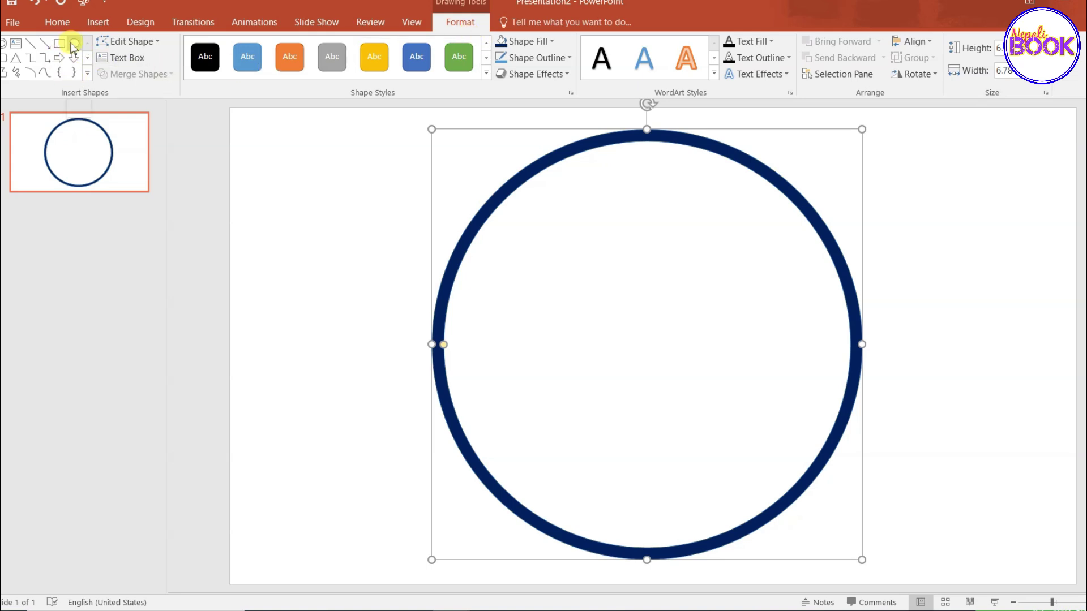
click(73, 45)
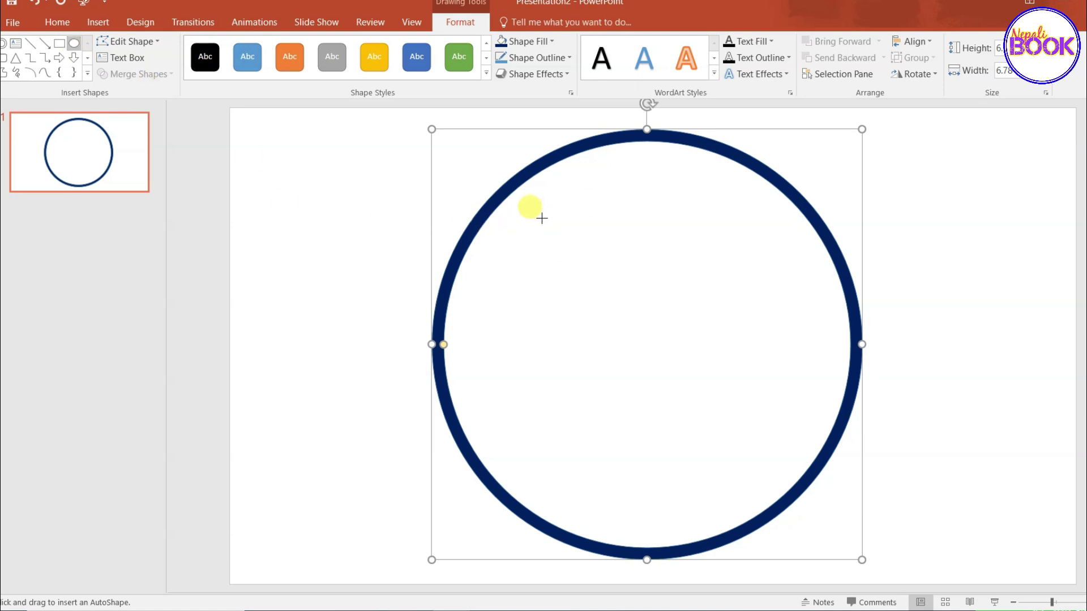
Draw a circle inside the ring, shrink it slightly, and centre it using the smart guides.
drag(529, 198, 802, 453)
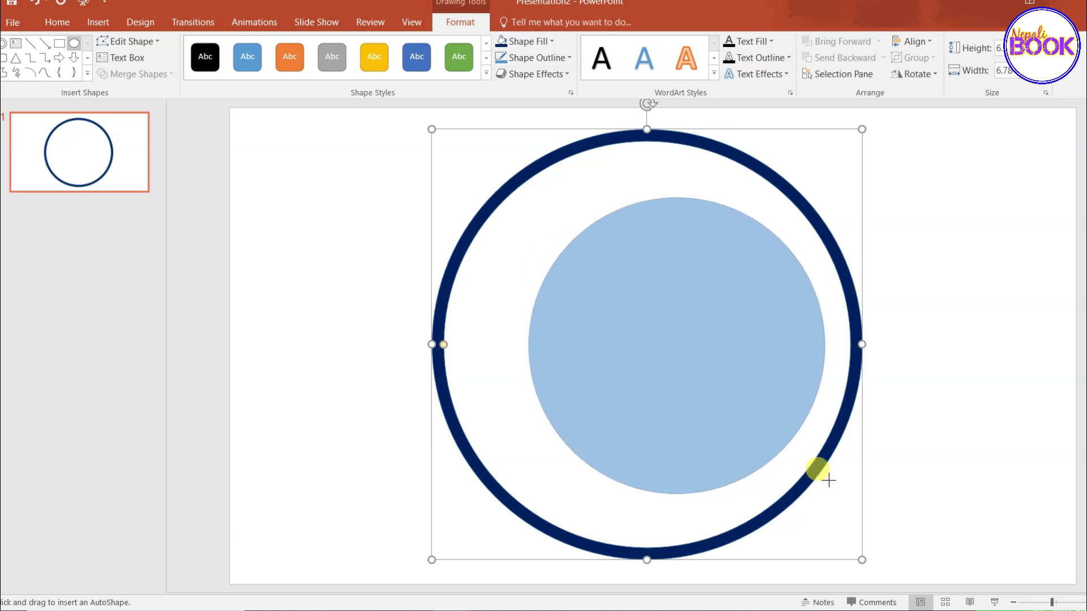
drag(802, 453, 836, 503)
drag(720, 367, 686, 360)
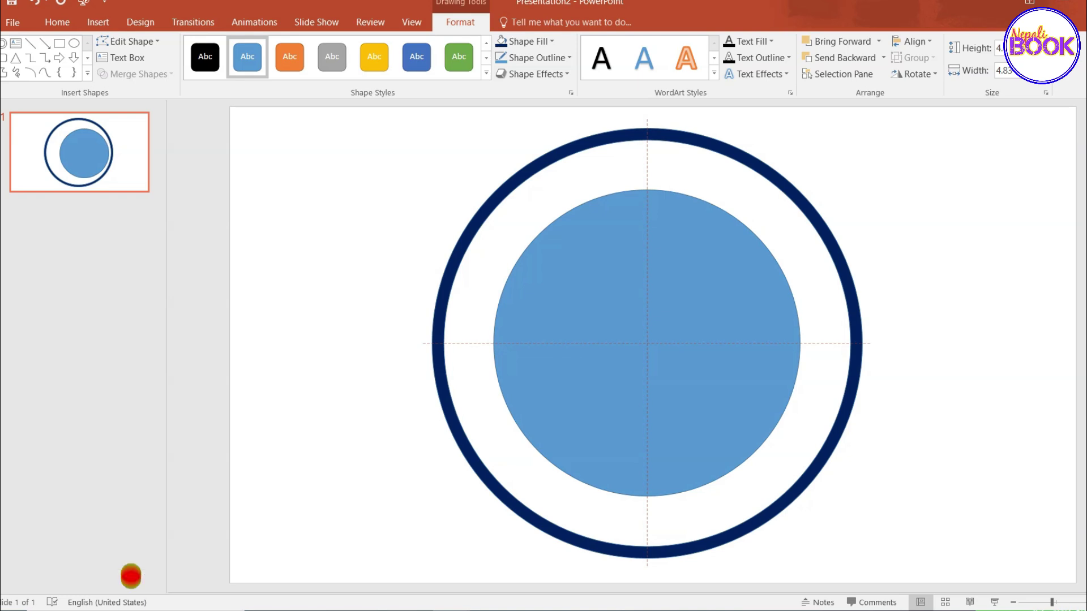
drag(647, 343, 653, 343)
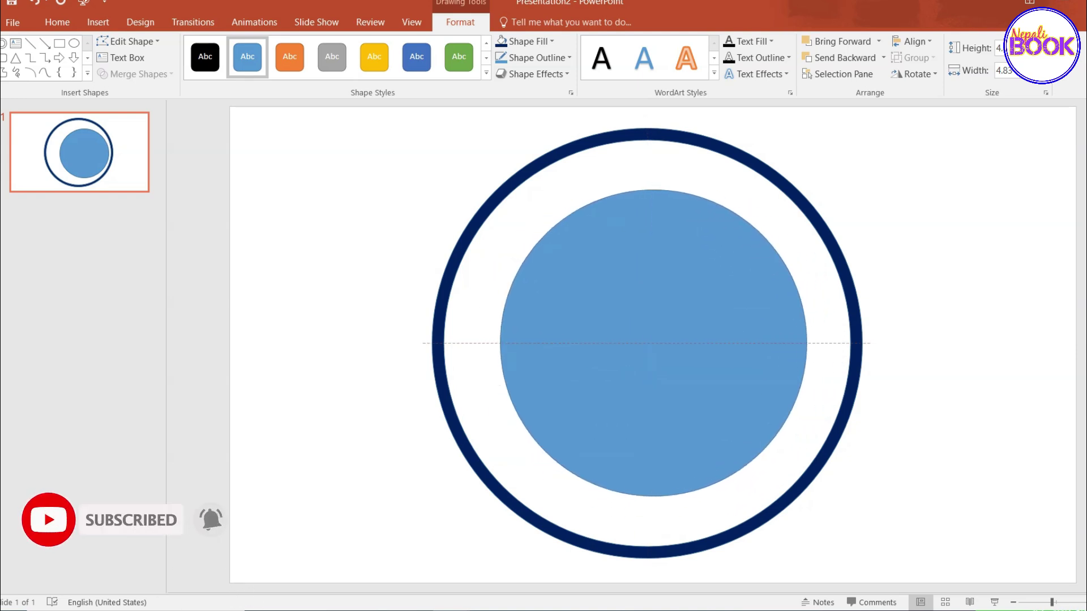
drag(653, 343, 647, 343)
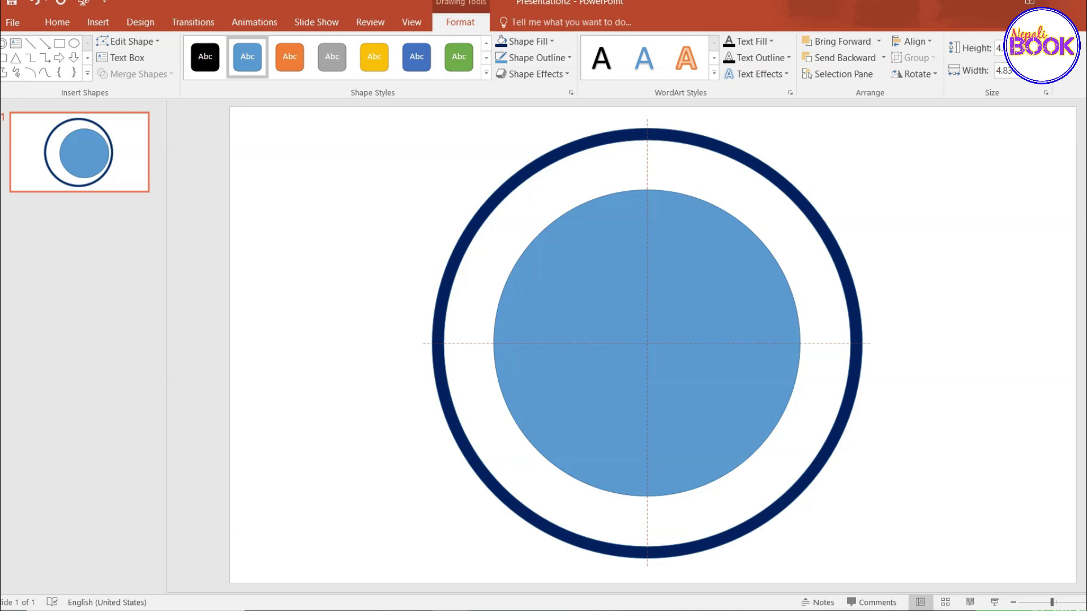
drag(646, 343, 684, 349)
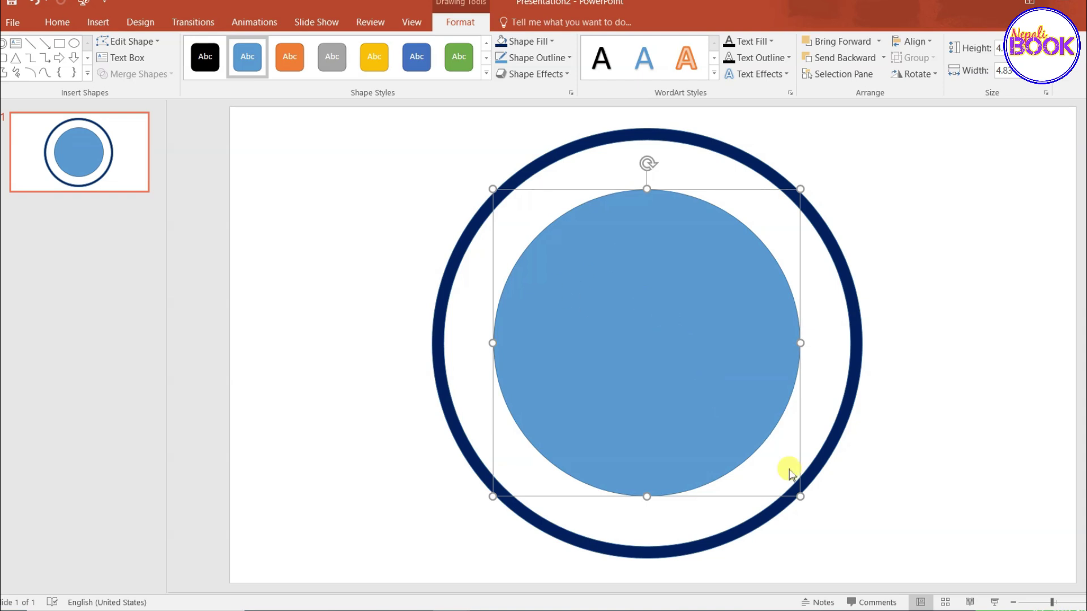
drag(800, 497, 790, 486)
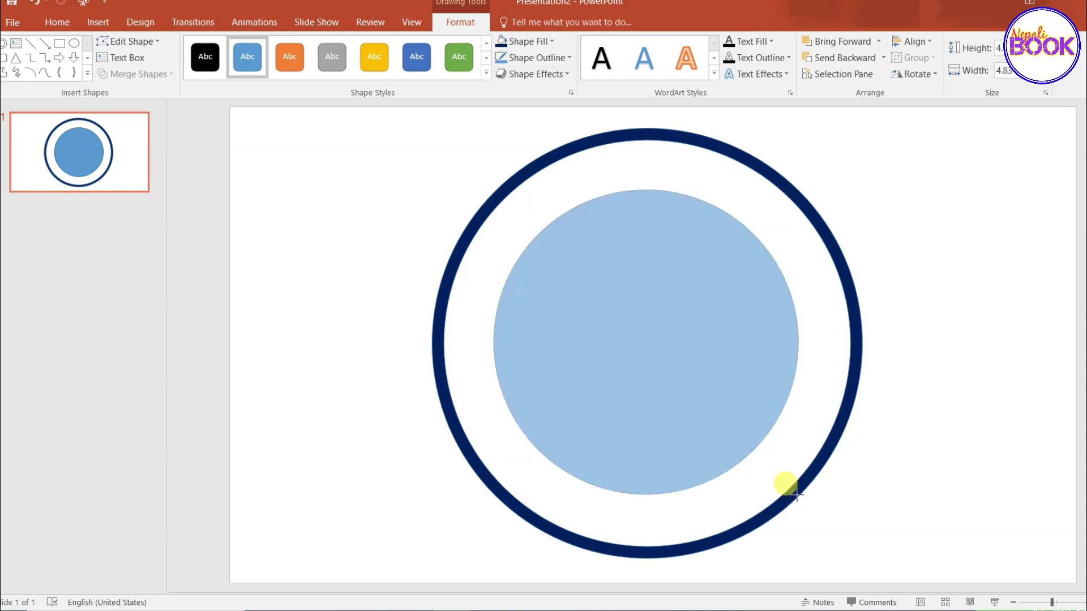
drag(597, 335, 601, 339)
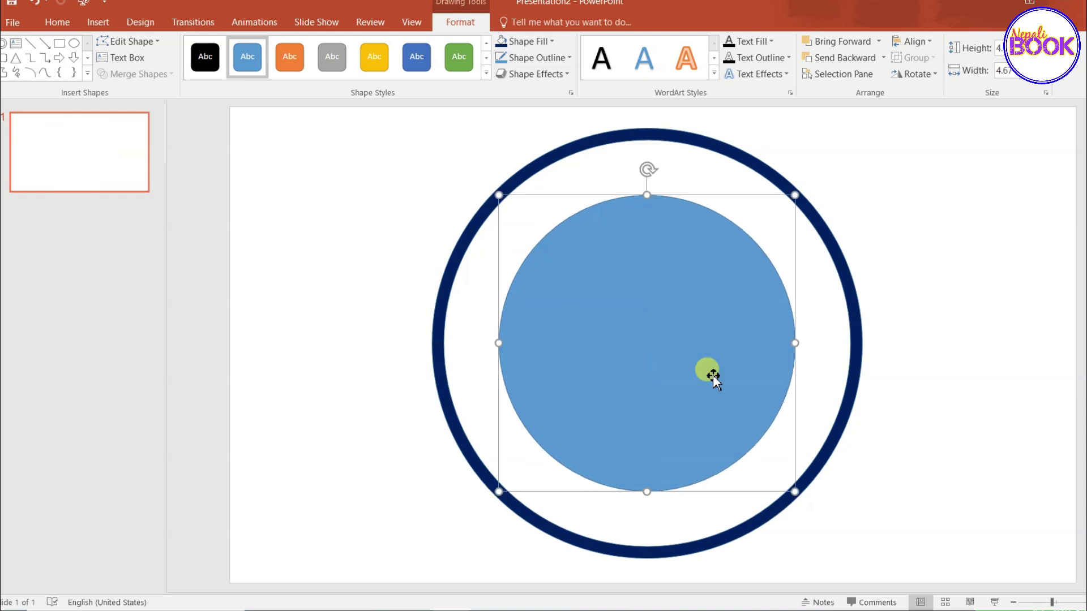
click(904, 317)
Remove the inner circle's fill and give it a thicker Dark Blue outline.
click(710, 321)
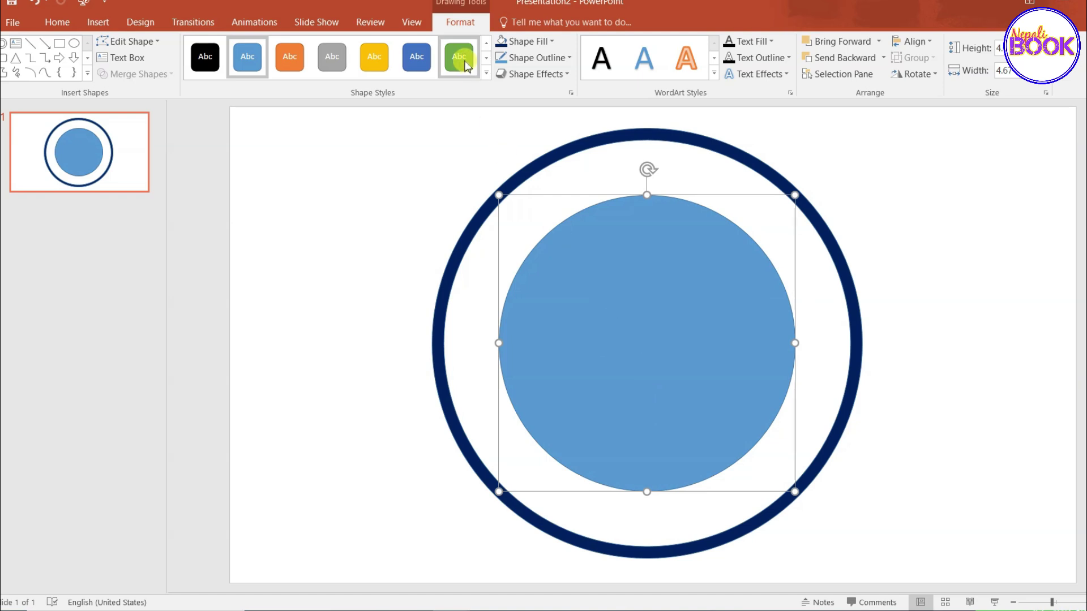
click(552, 41)
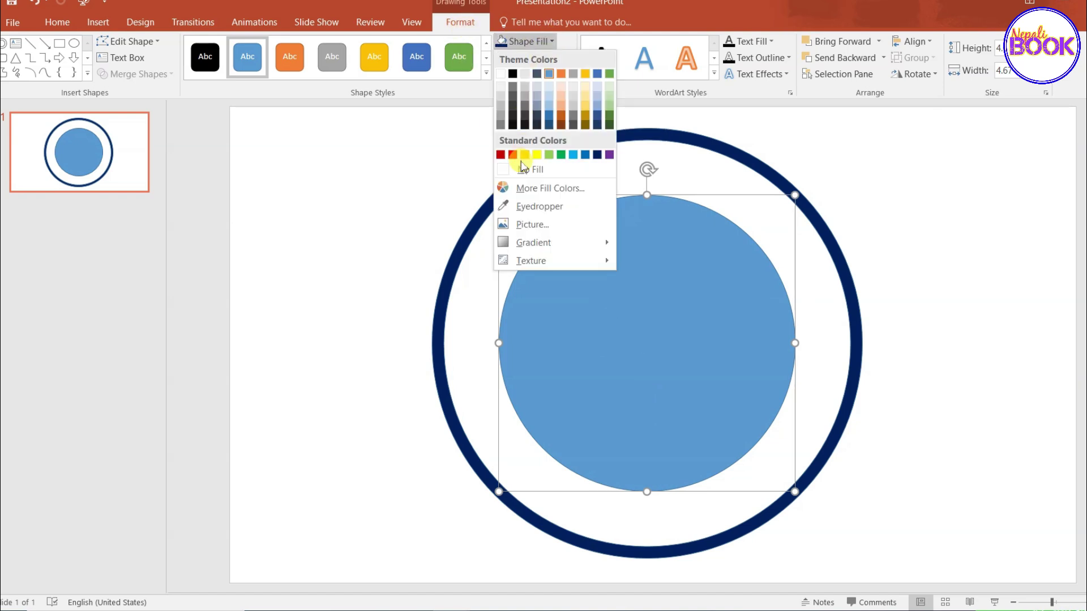
click(522, 169)
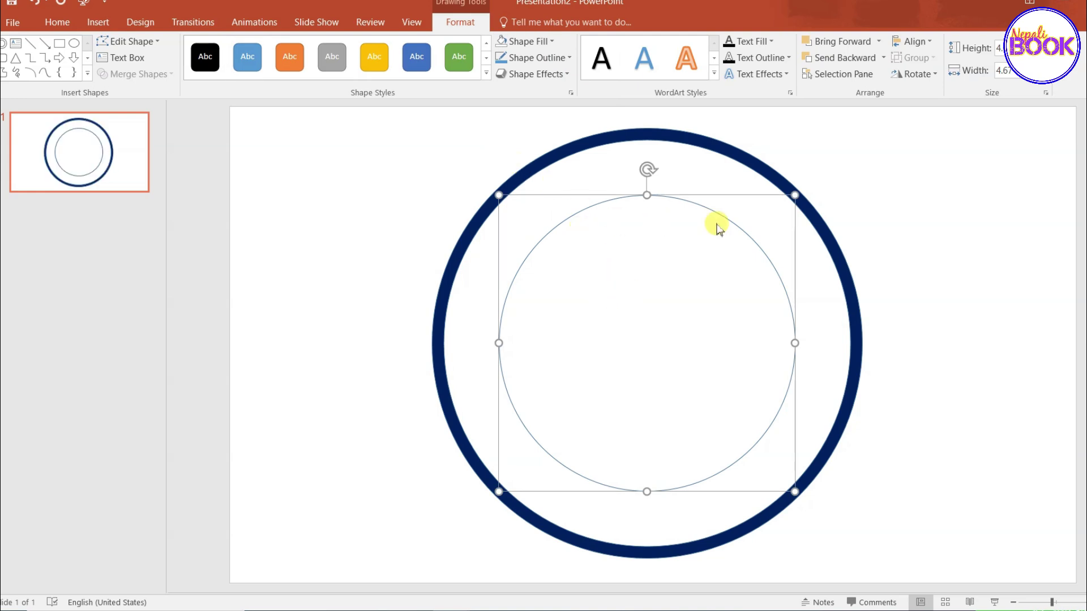
click(567, 58)
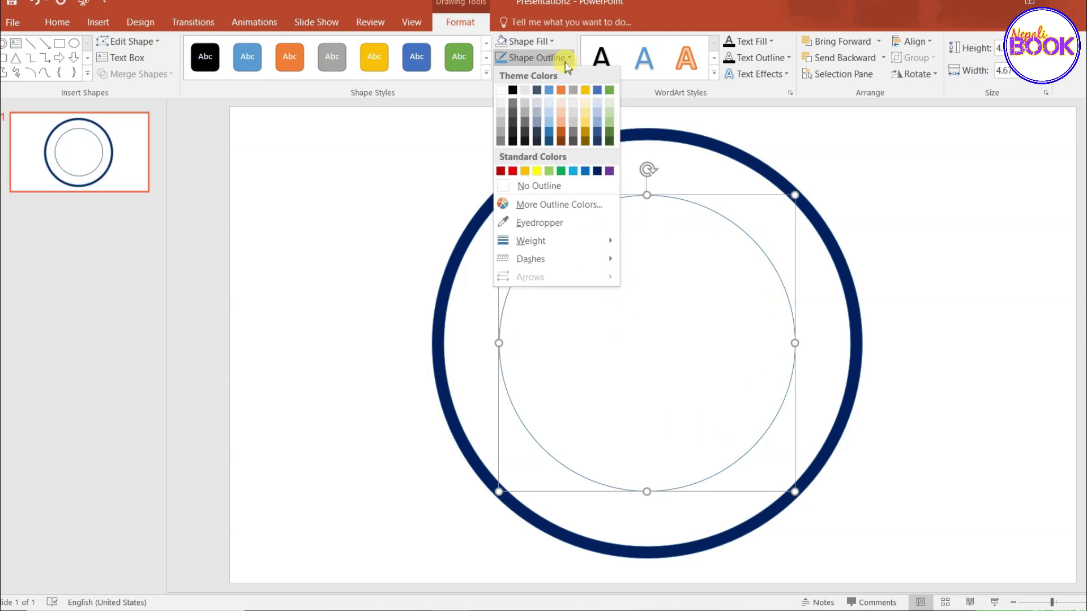
mouse_move(532, 240)
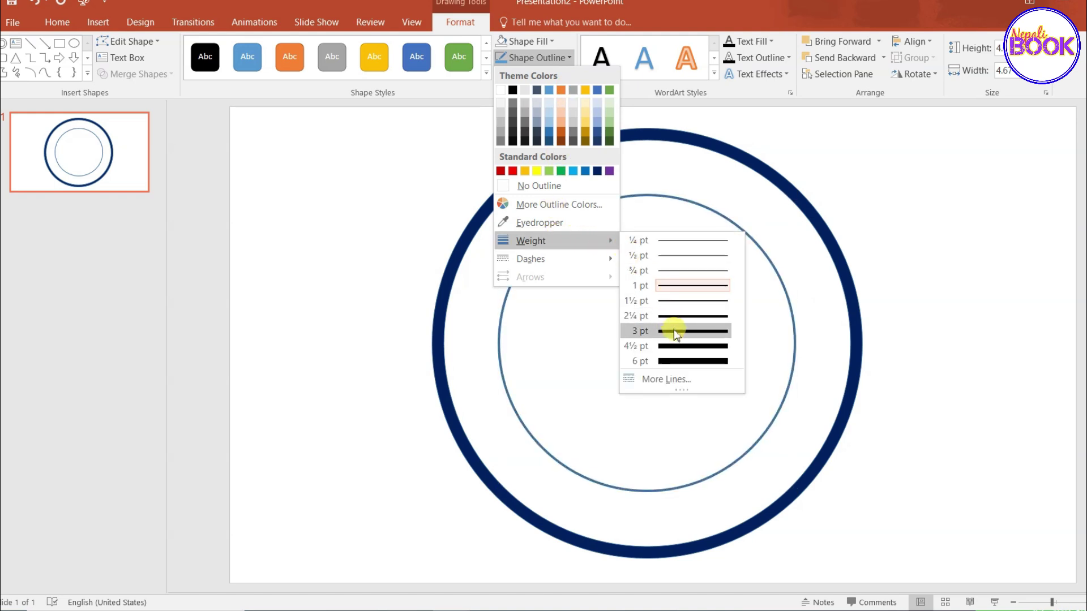
click(693, 362)
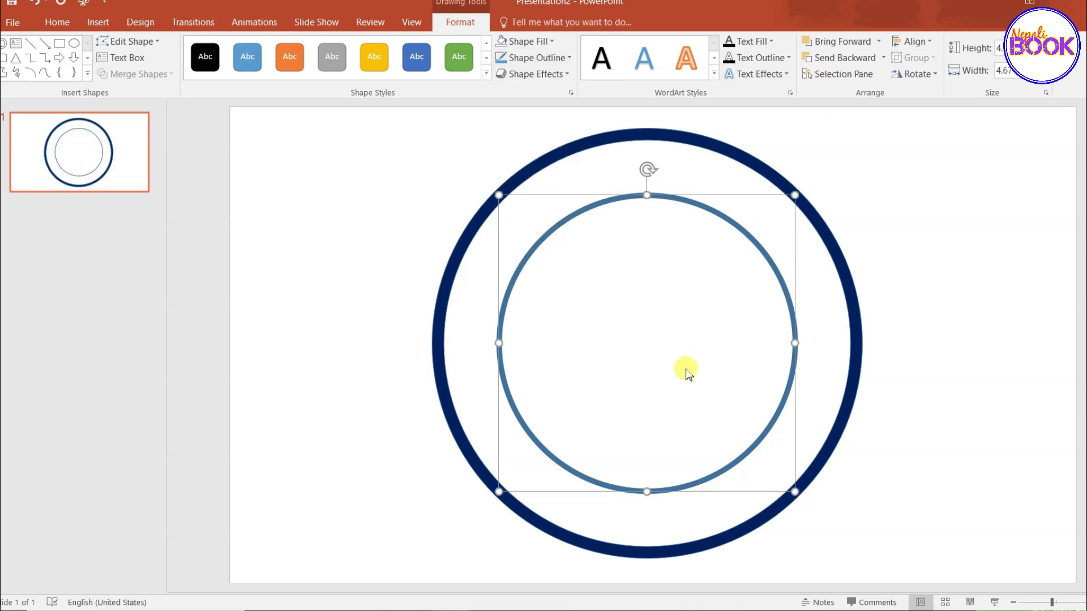
click(566, 58)
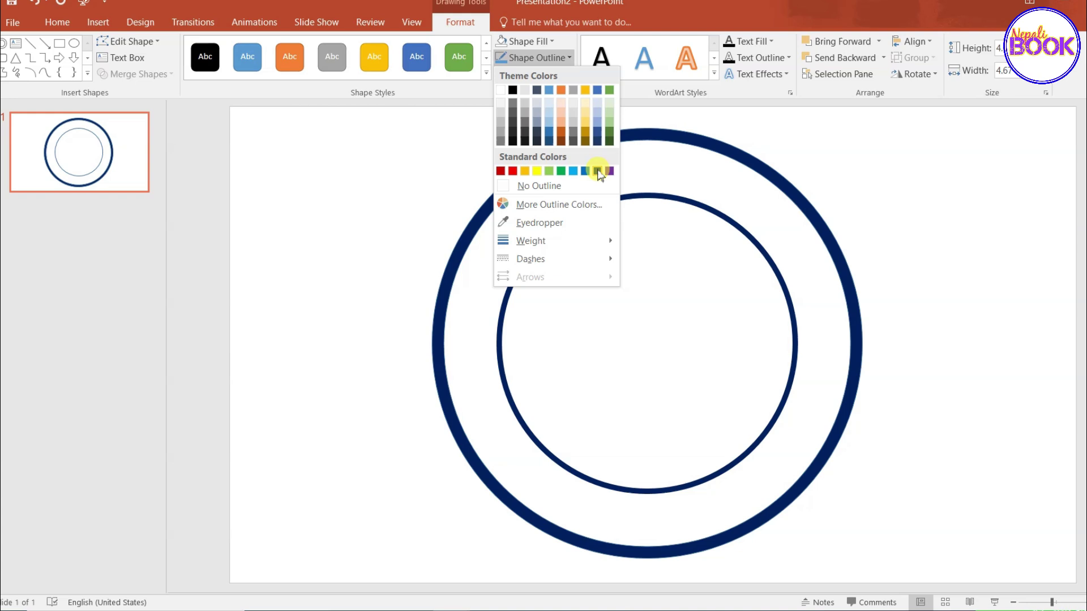
click(599, 171)
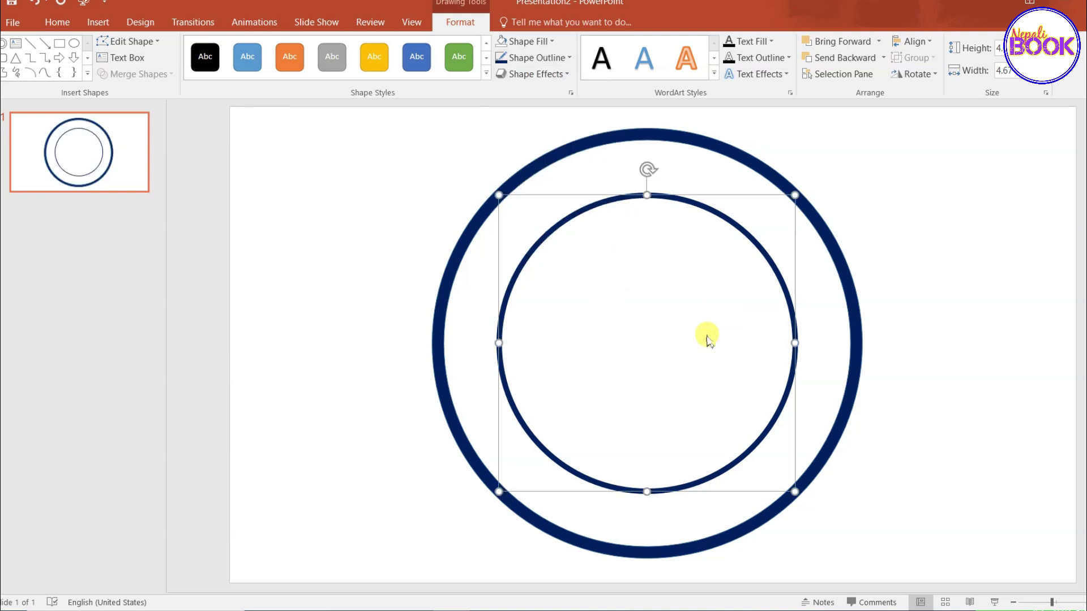
click(927, 235)
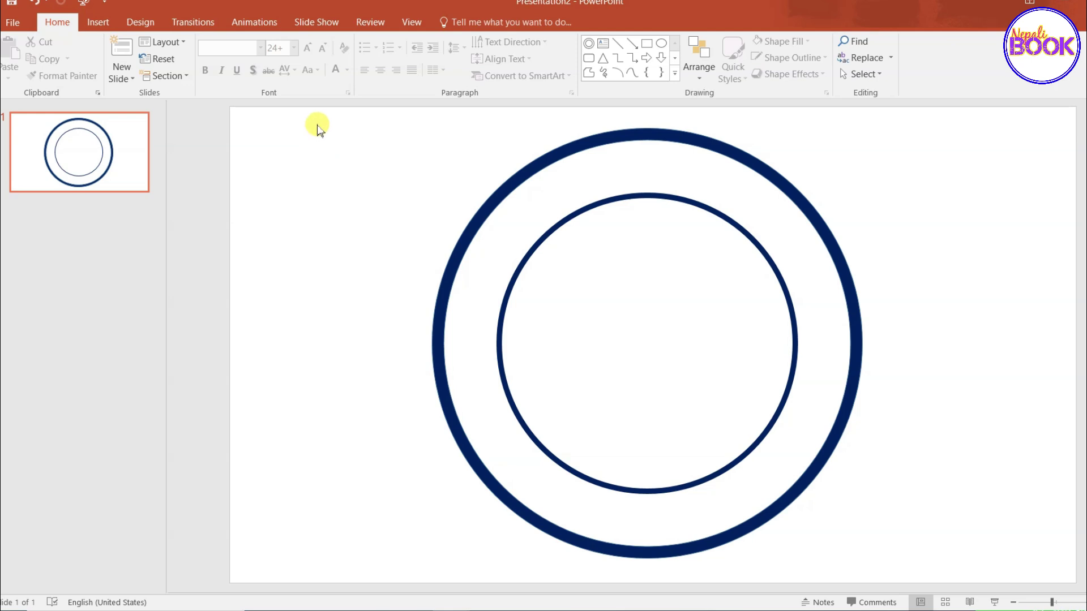
click(102, 26)
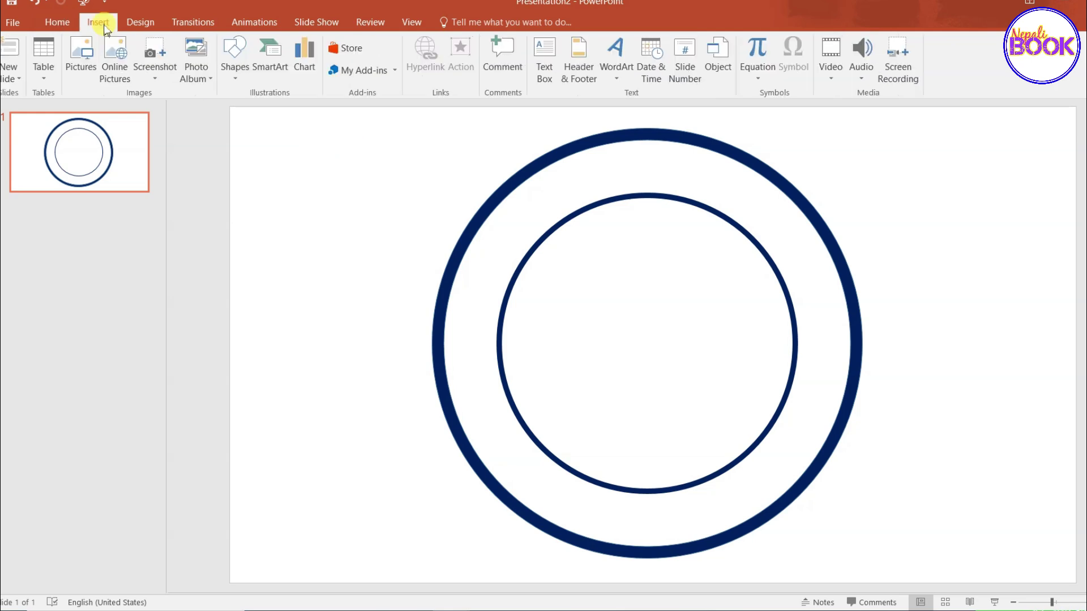
Add a text box reading 'श्री दीपेन्द्र माध्यमिक विद्यालय' in CV Sadhana, size 36, widened to one line.
click(242, 85)
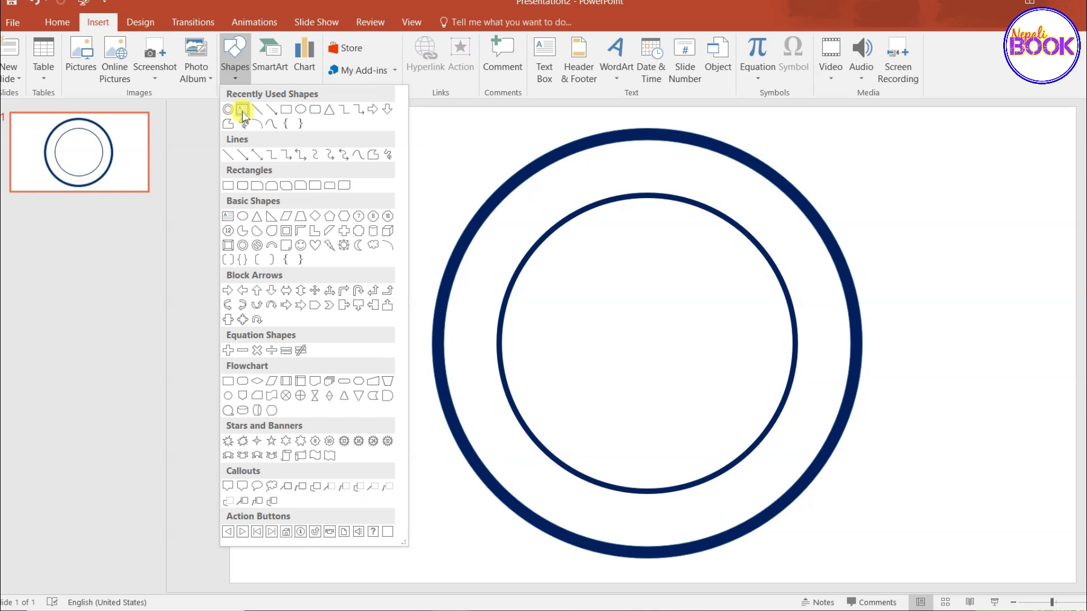
click(243, 111)
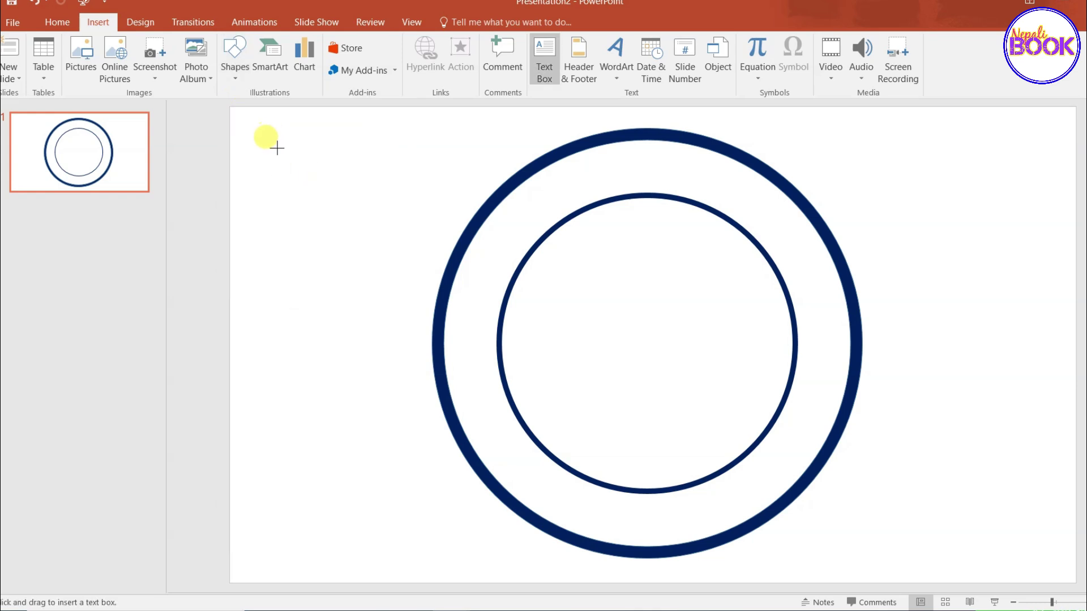
drag(277, 149, 683, 184)
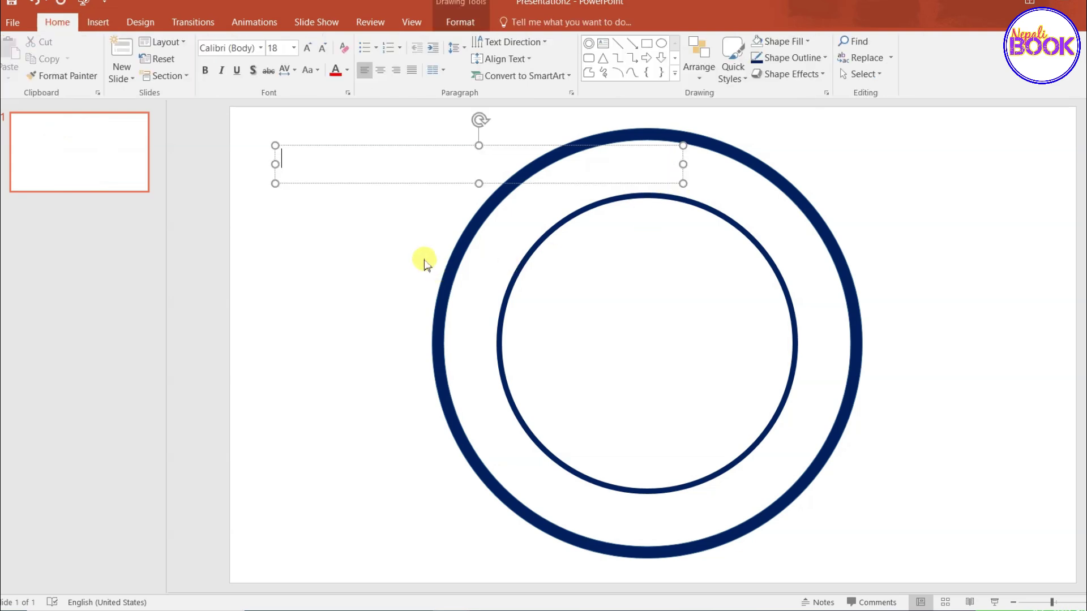
key(alt+shift)
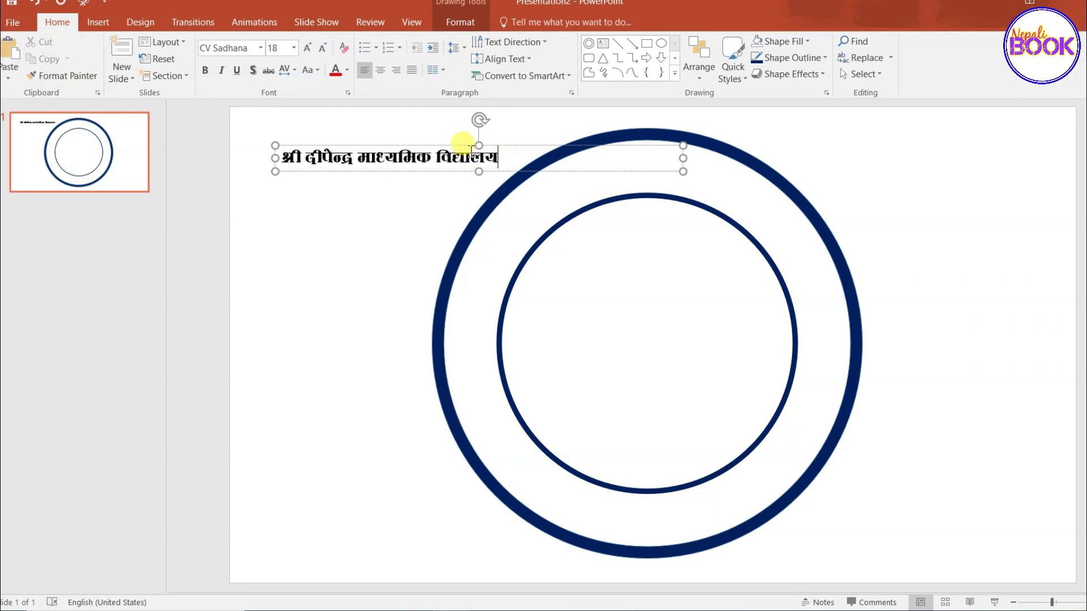
drag(496, 157, 275, 157)
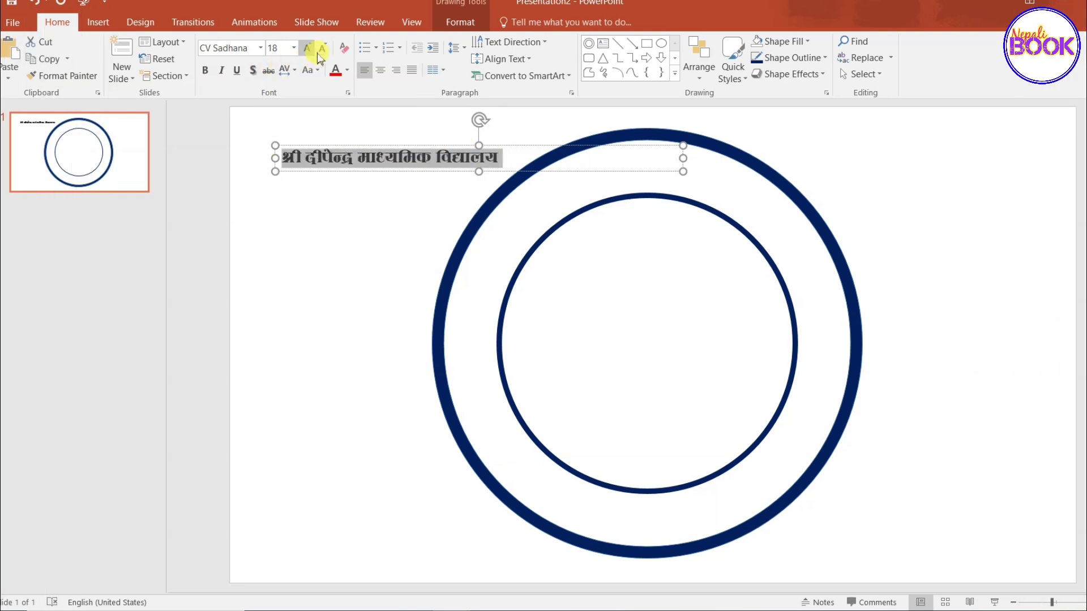
click(292, 51)
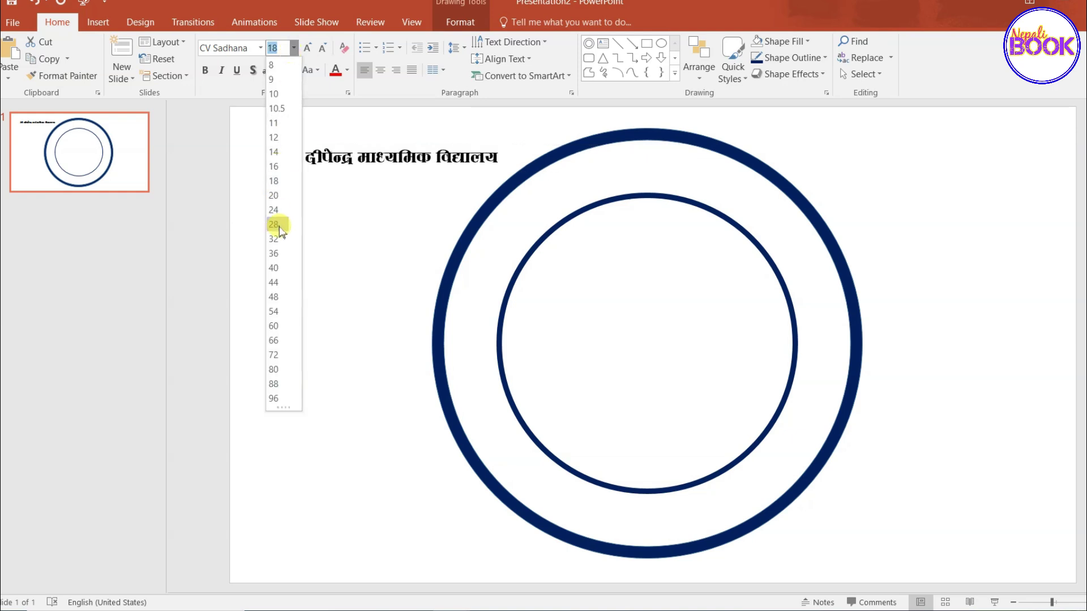
click(276, 253)
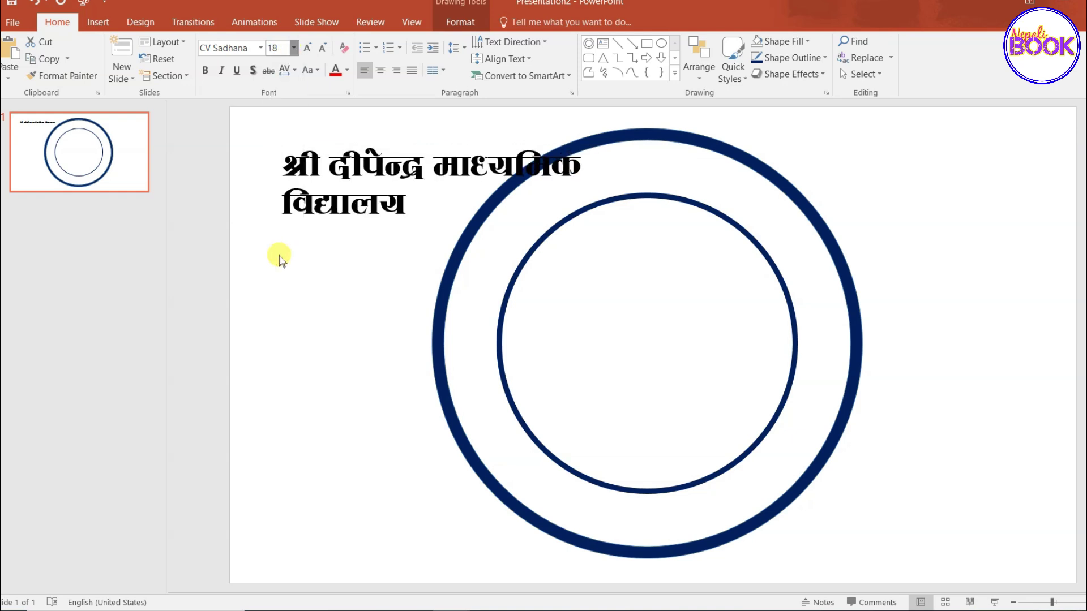
drag(683, 188, 880, 192)
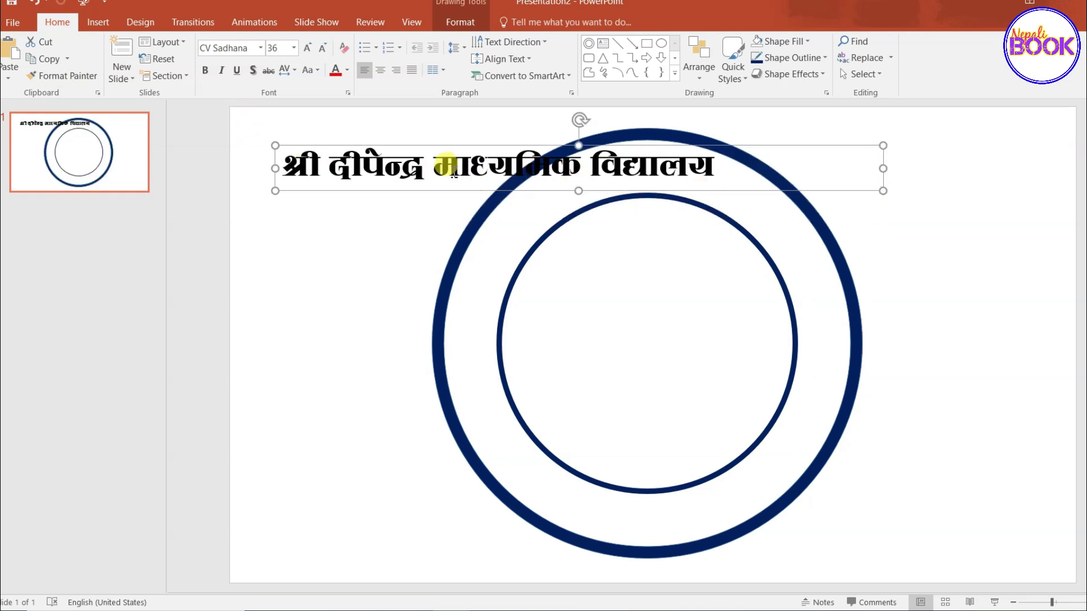
click(347, 71)
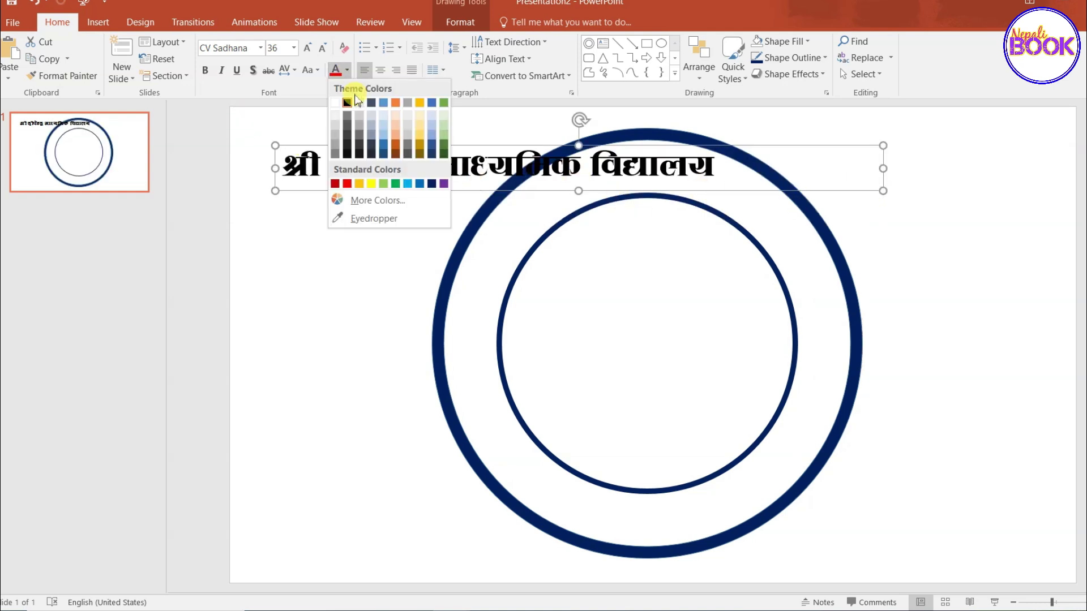
Colour the school name Dark Blue, centre it, and apply the Arch Up text transform.
click(432, 184)
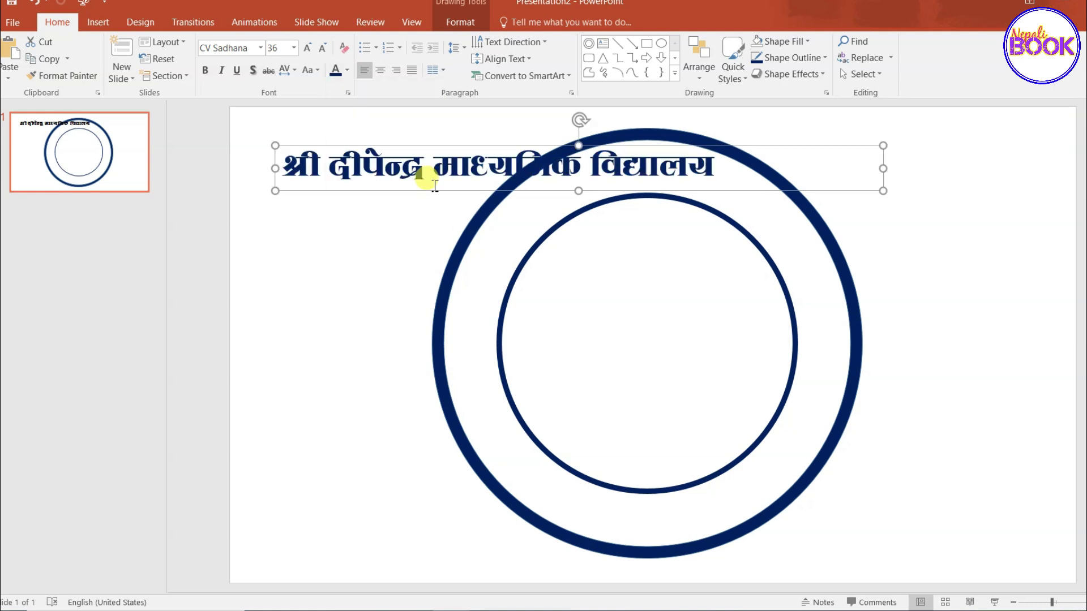
click(381, 72)
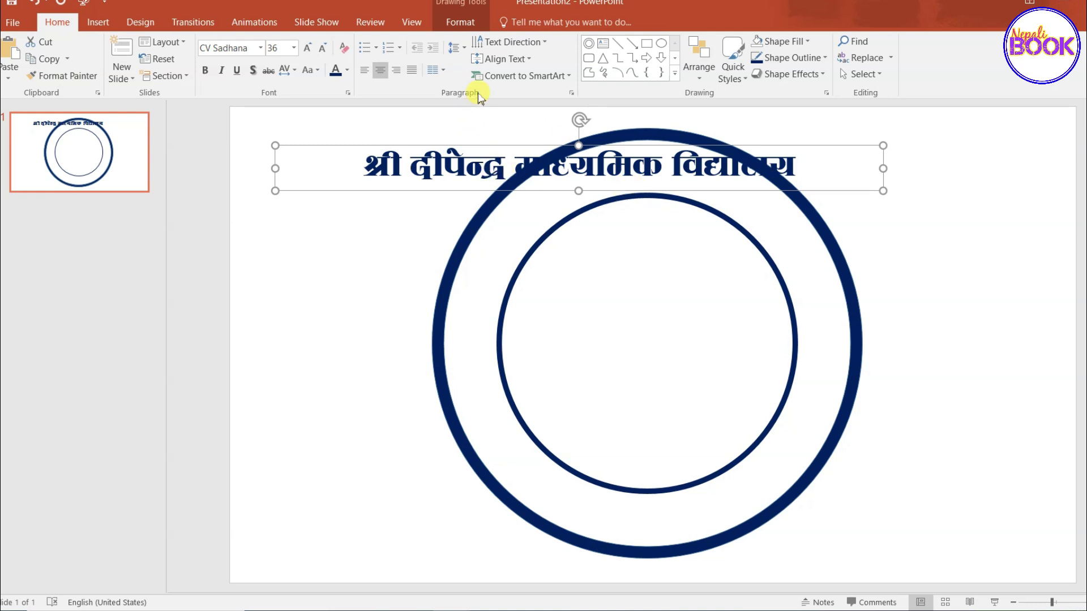
click(459, 25)
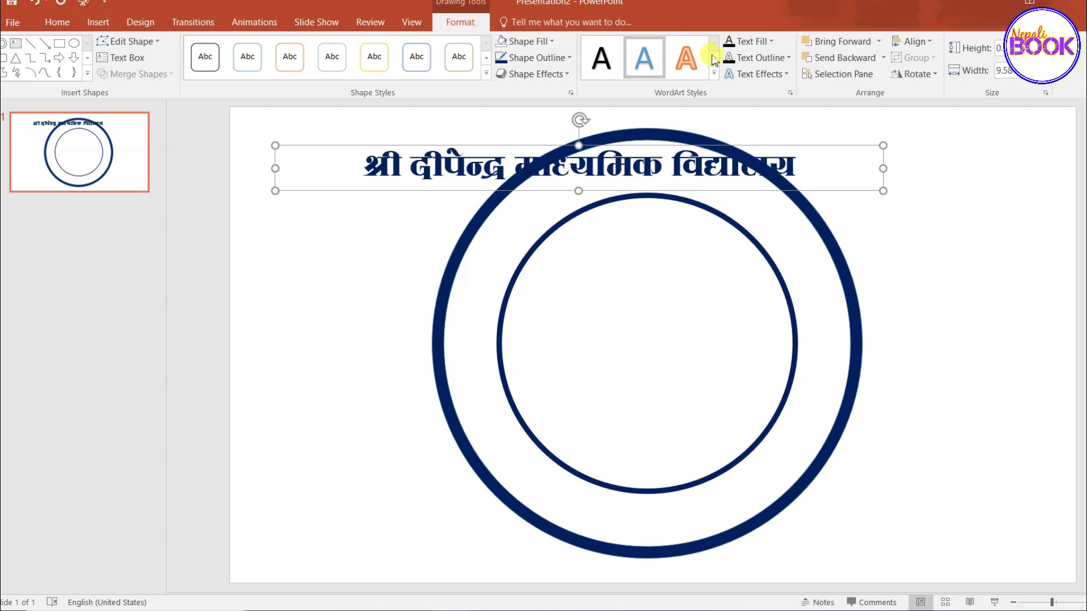
click(783, 79)
mouse_move(773, 259)
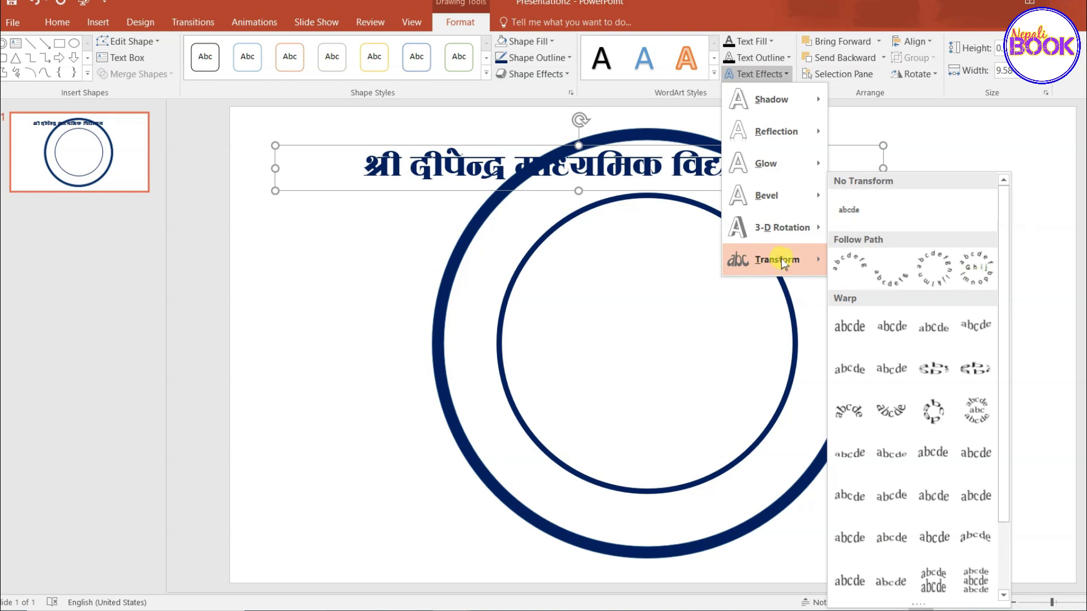
click(855, 267)
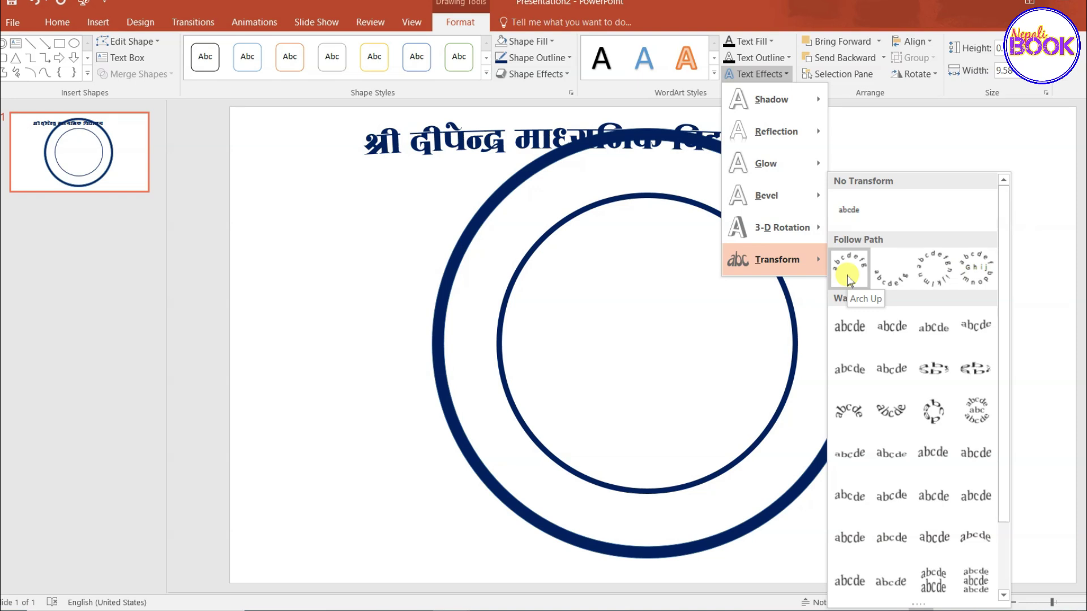
click(848, 274)
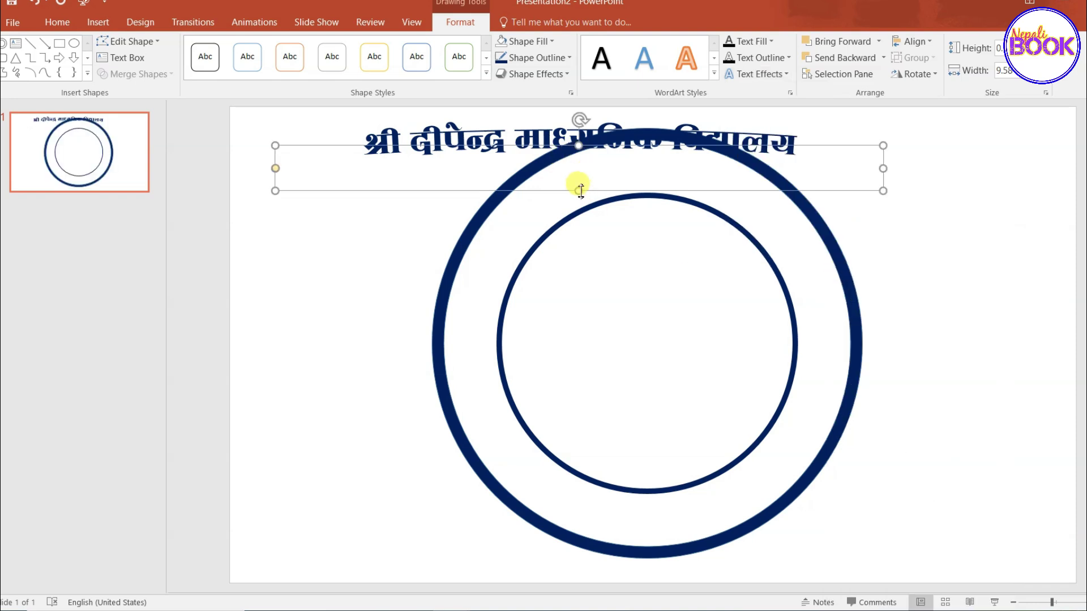
Stretch, narrow and move the arched title box so the name curves between the two rings.
drag(580, 192, 577, 420)
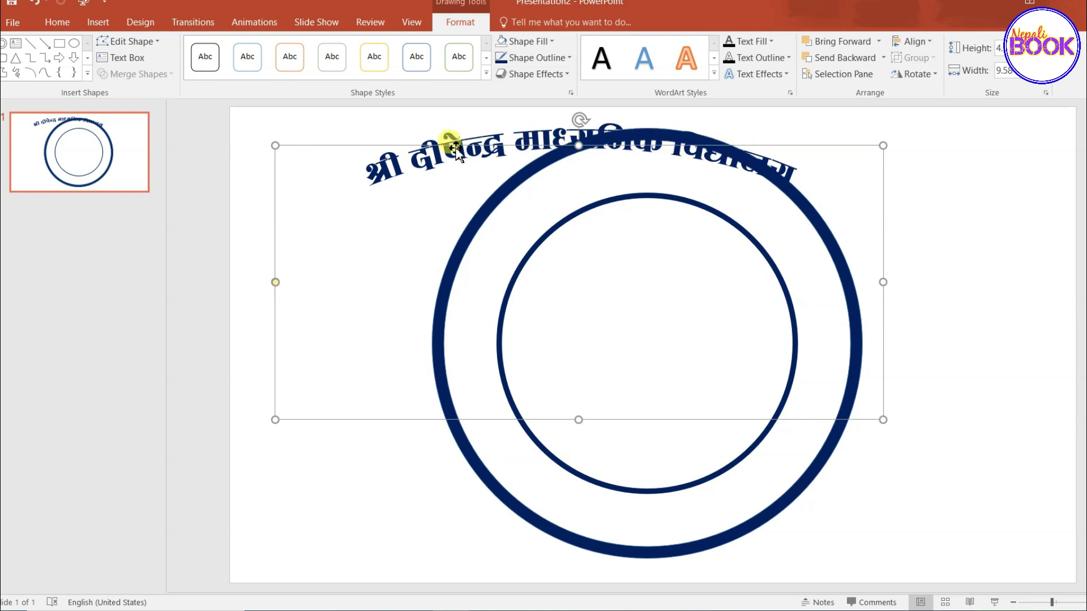
drag(883, 282, 699, 280)
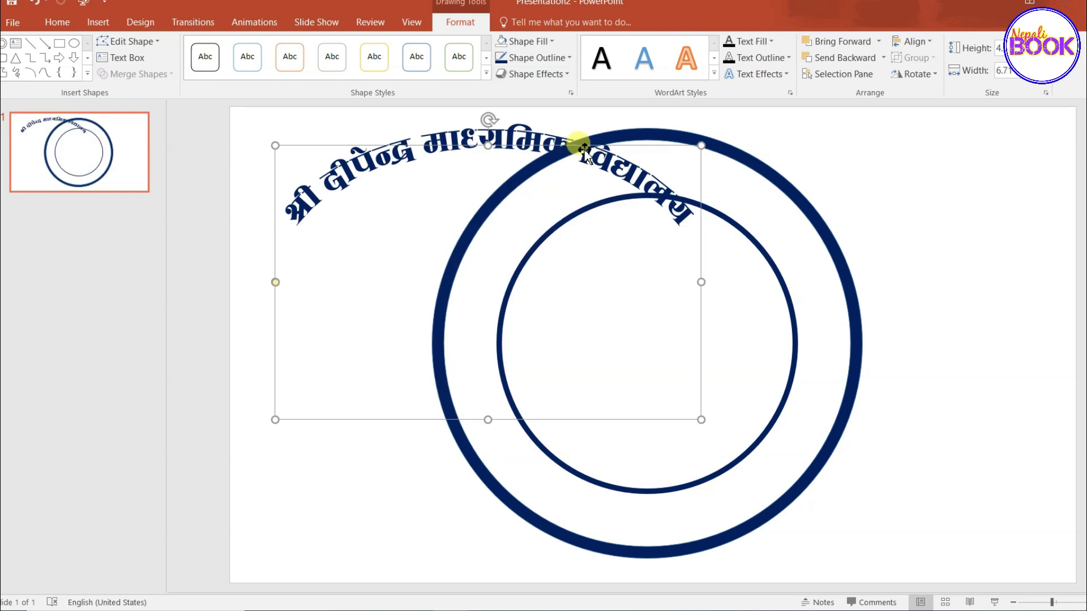
drag(396, 158, 553, 193)
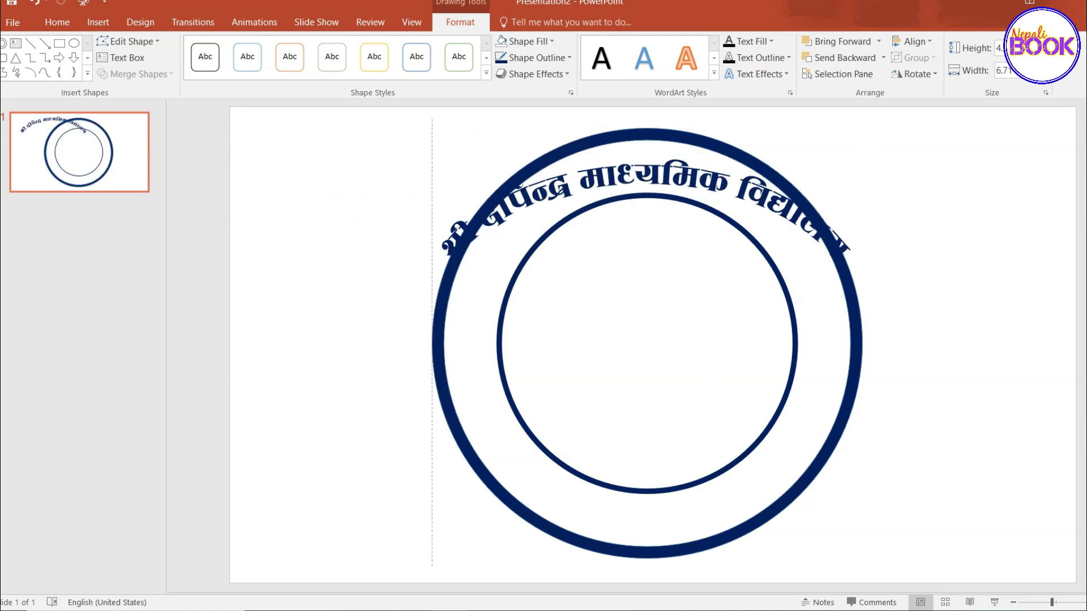
drag(553, 192, 557, 193)
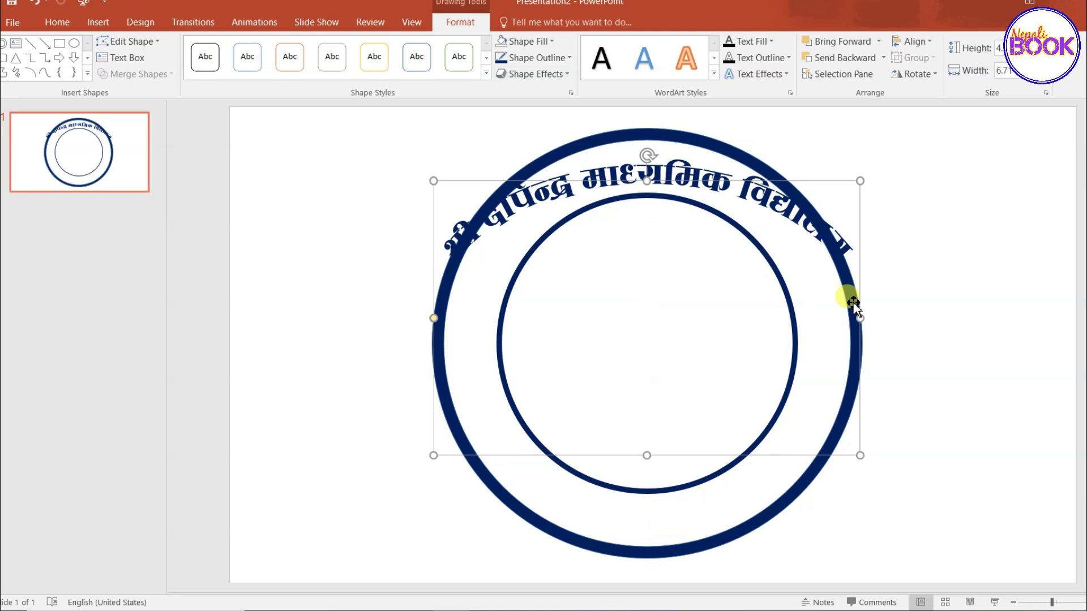
drag(860, 318, 803, 318)
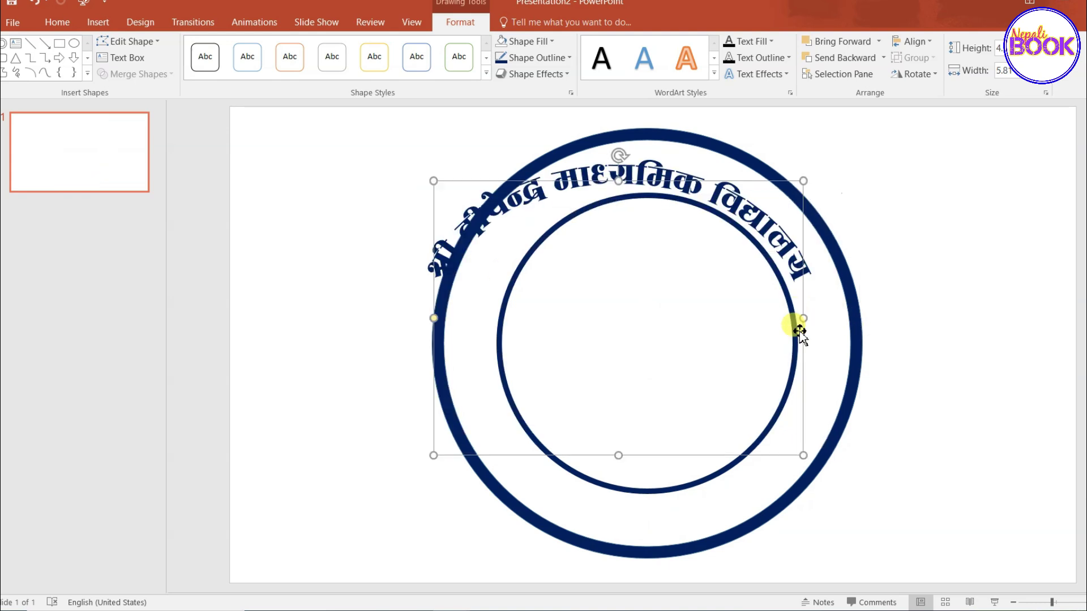
drag(619, 455, 619, 564)
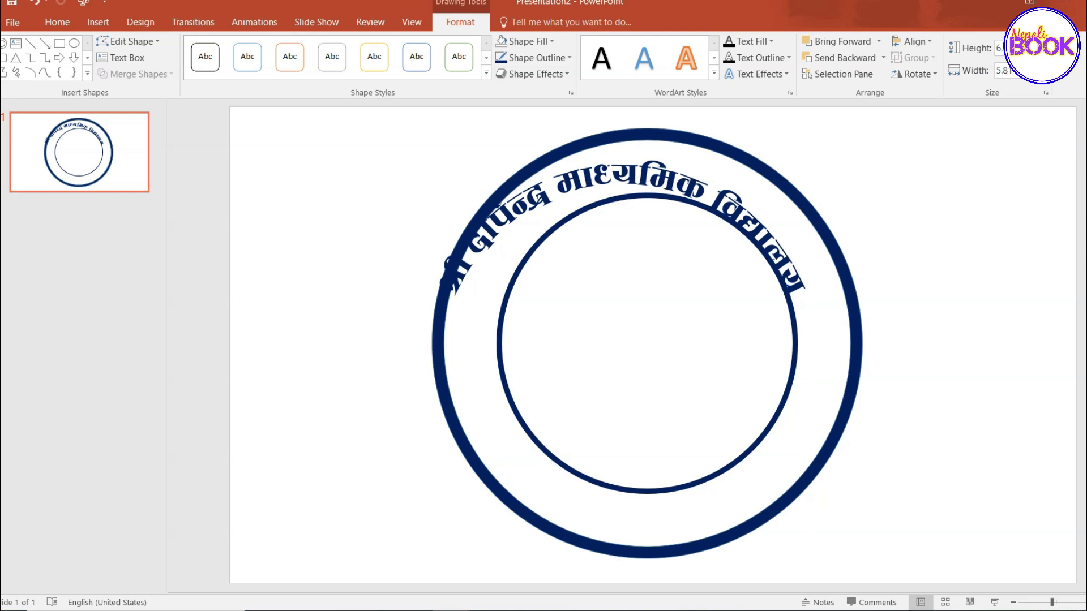
Extend the arch down both sides, narrow it slightly, and centre the name on the top band.
click(830, 253)
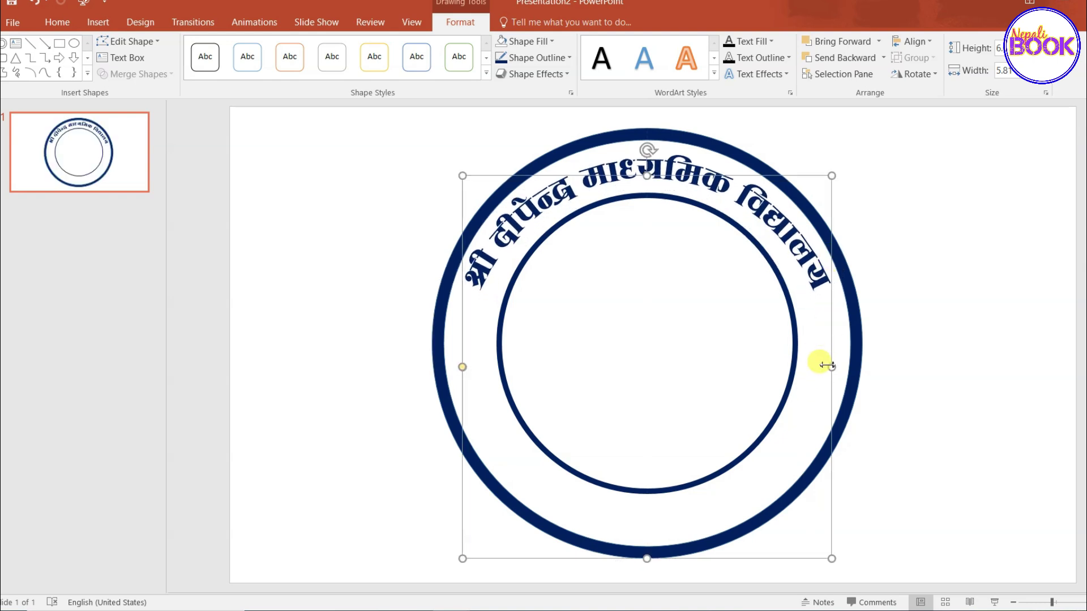
drag(464, 365, 468, 351)
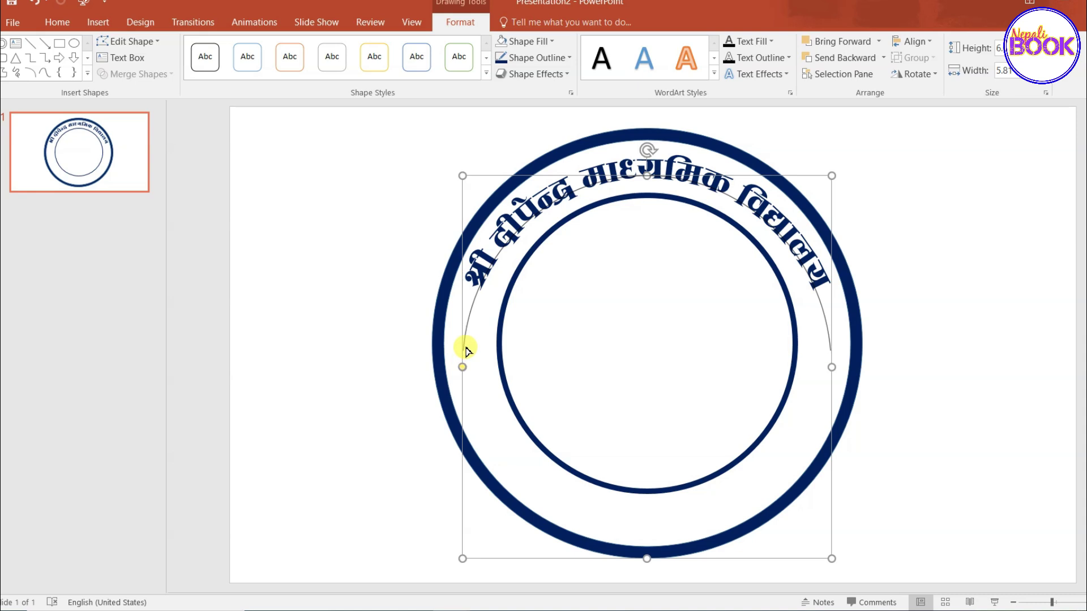
drag(465, 362, 466, 358)
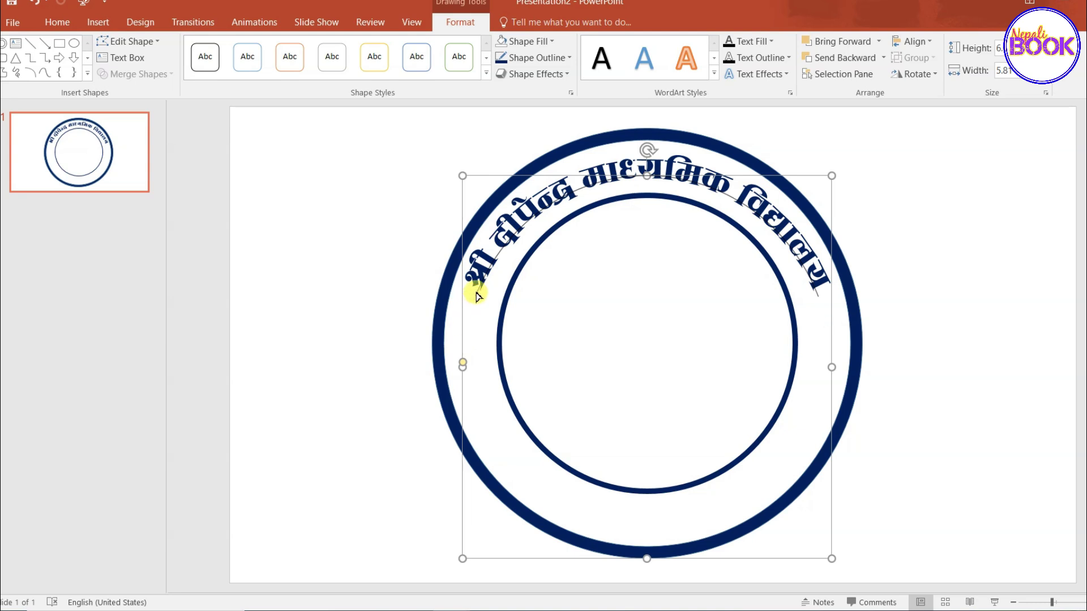
mouse_move(473, 306)
mouse_down()
mouse_move(467, 339)
mouse_move(480, 285)
mouse_up()
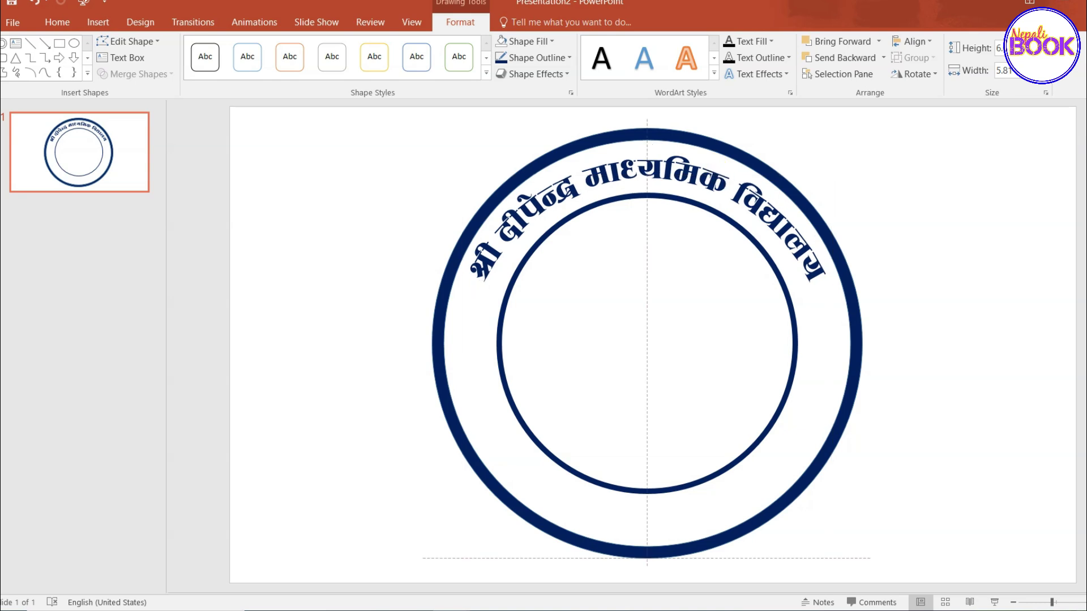
click(829, 384)
drag(832, 367, 821, 367)
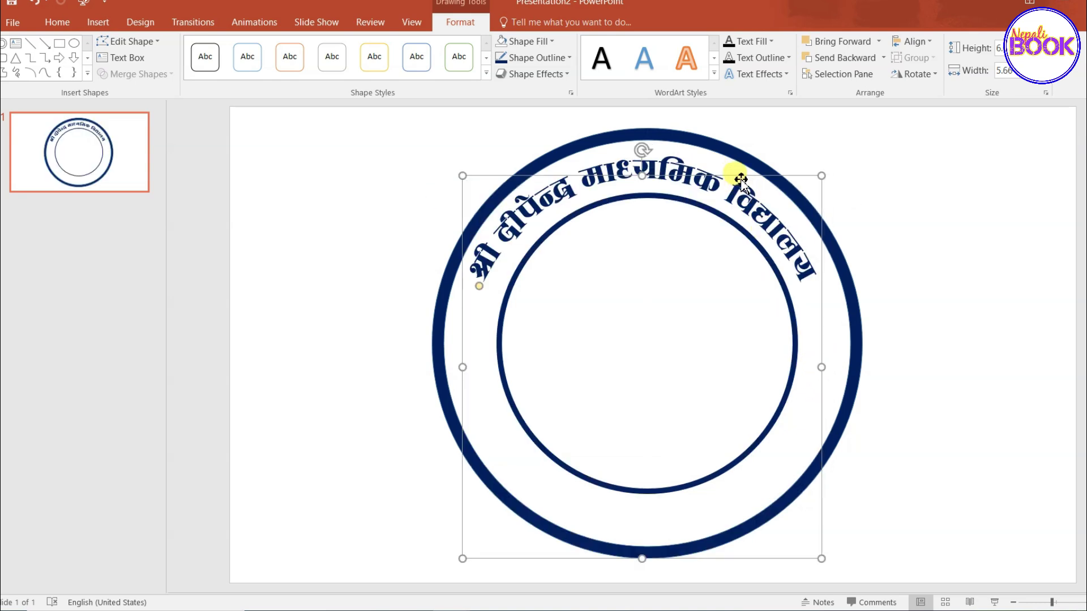
drag(645, 181, 650, 181)
drag(743, 179, 736, 176)
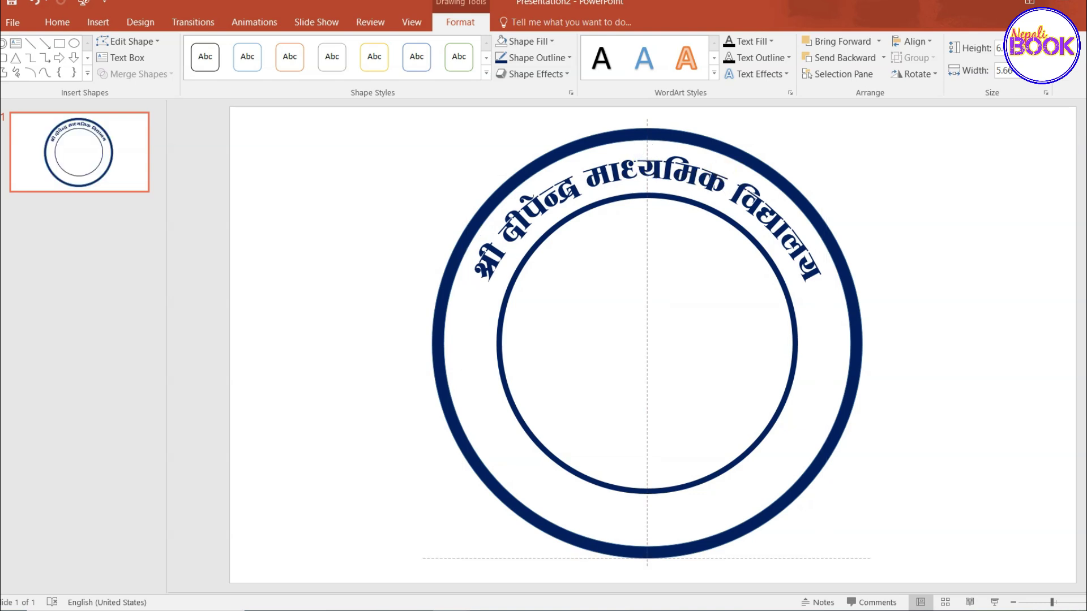
drag(702, 178, 700, 178)
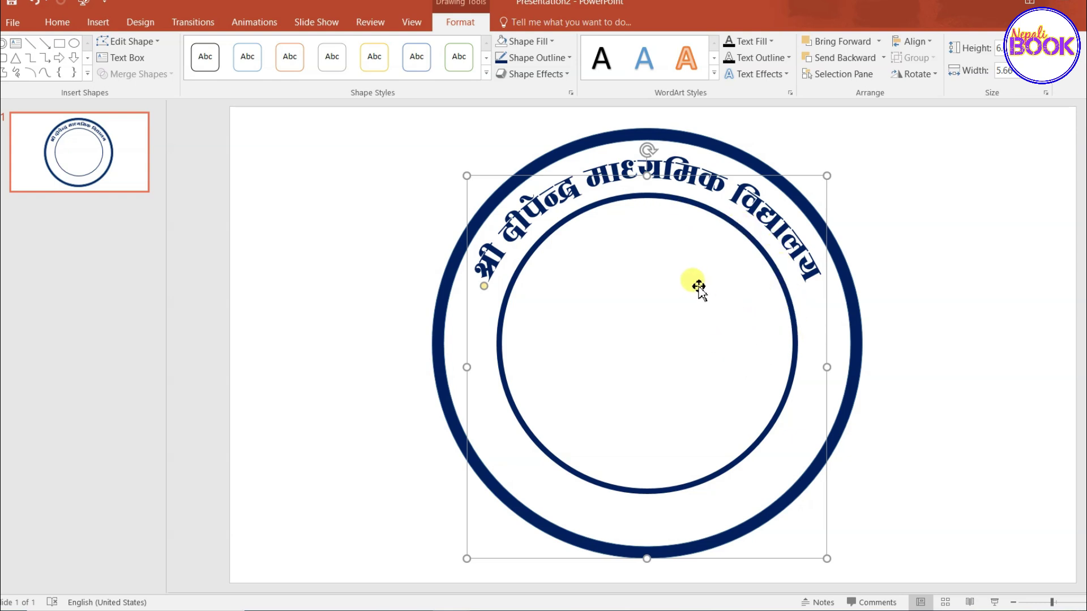
click(928, 292)
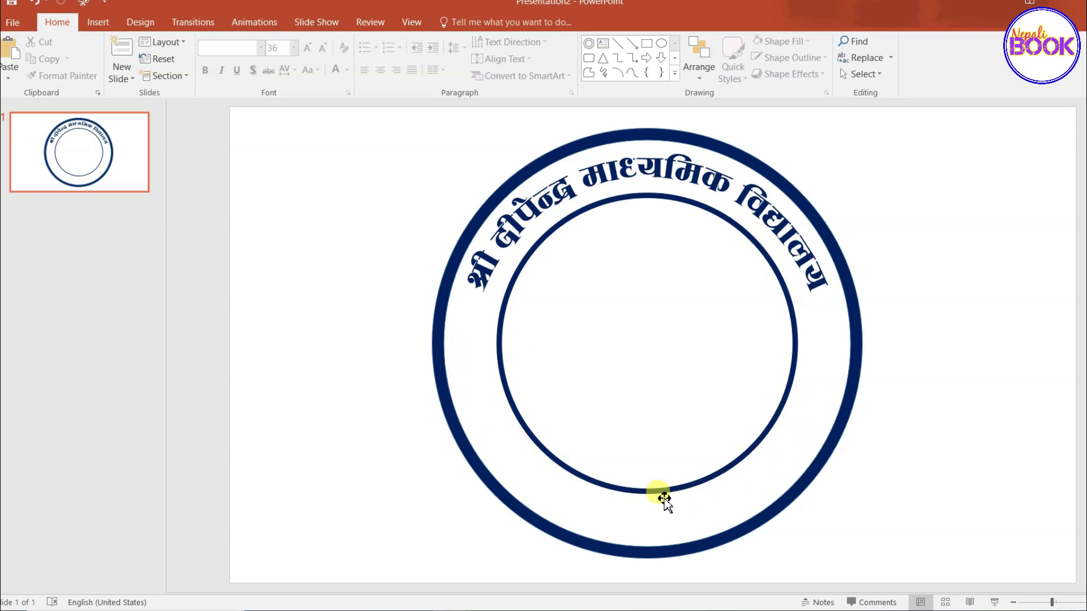
Draw a new text box and paste the school's address line into it.
click(99, 22)
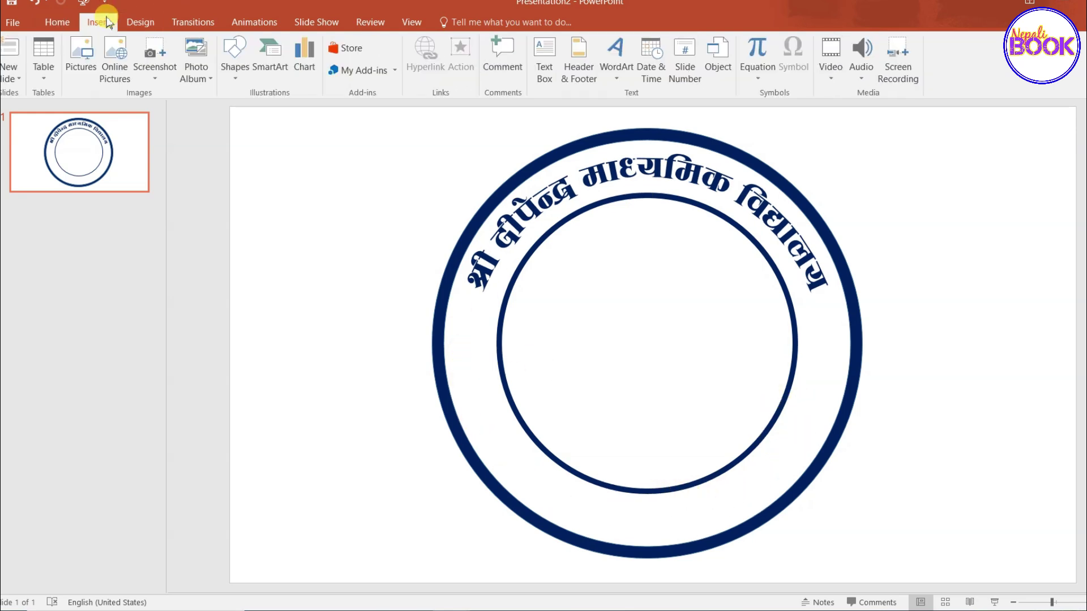
click(235, 80)
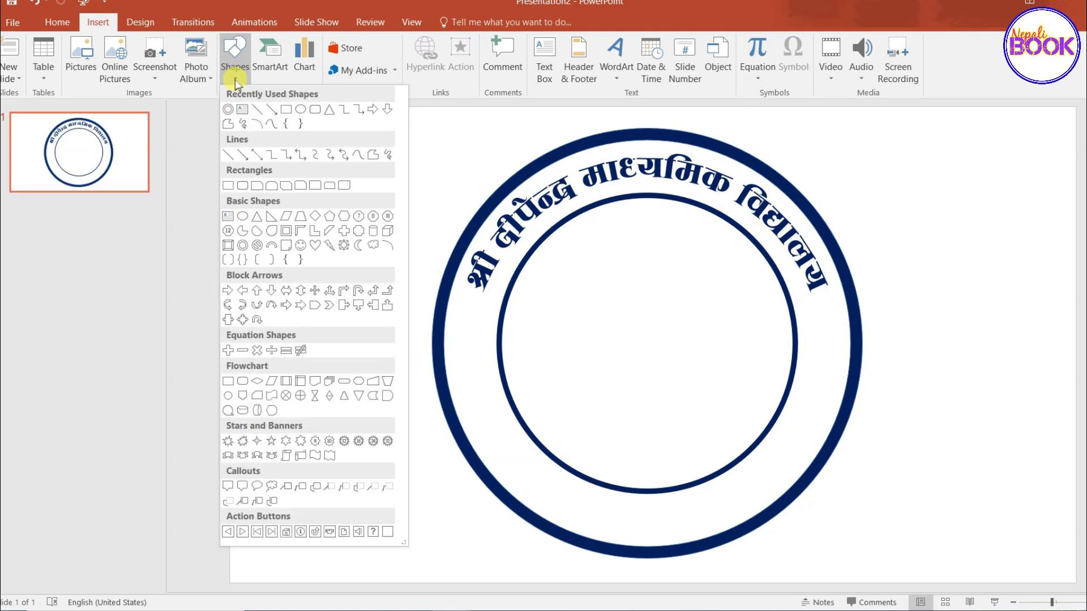
click(242, 109)
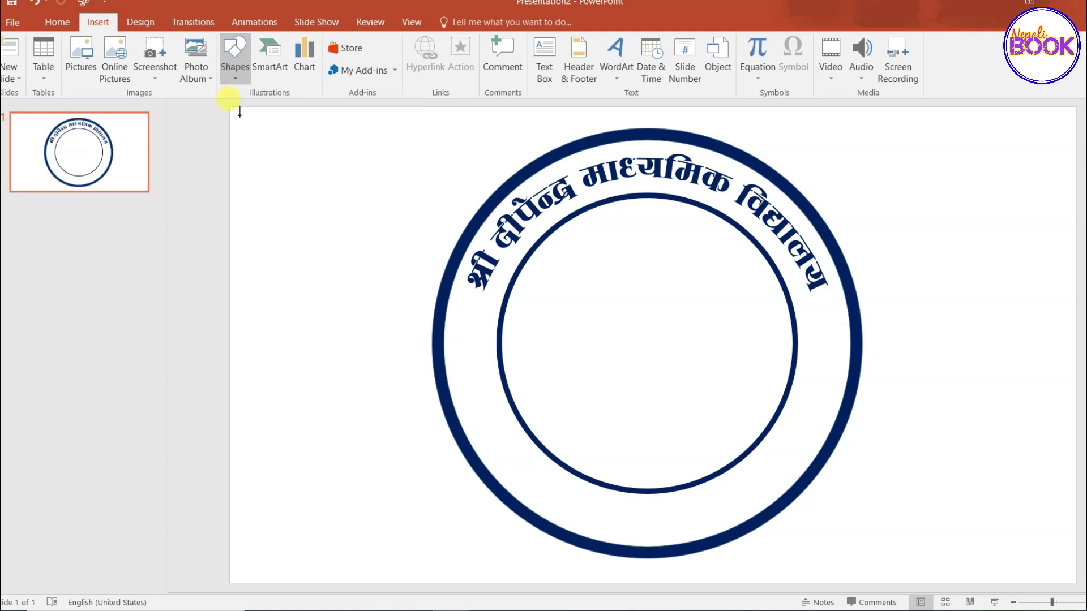
drag(264, 165, 568, 200)
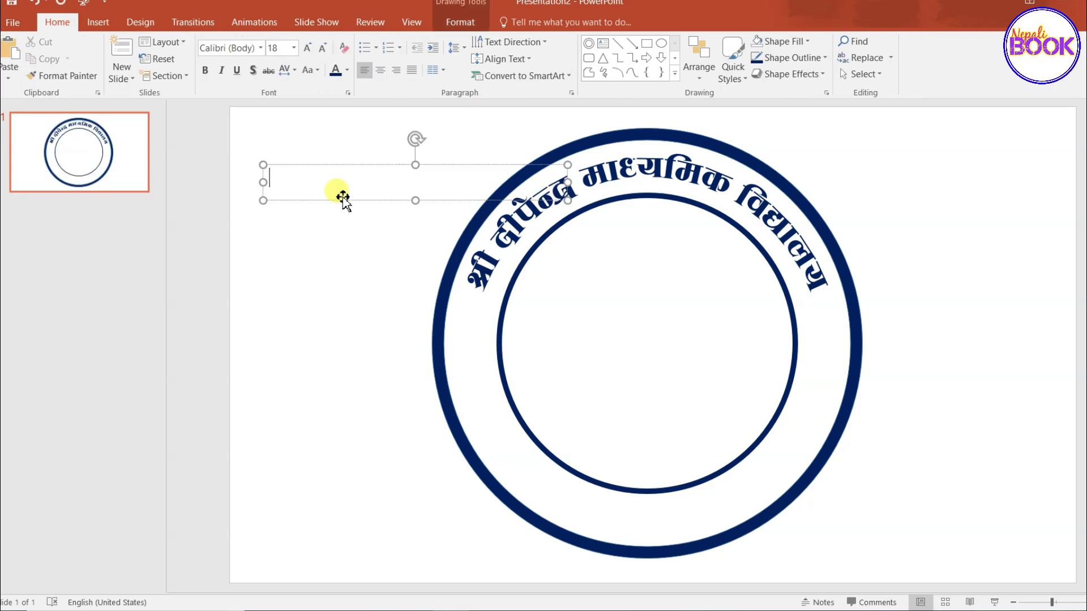
key(ctrl+v)
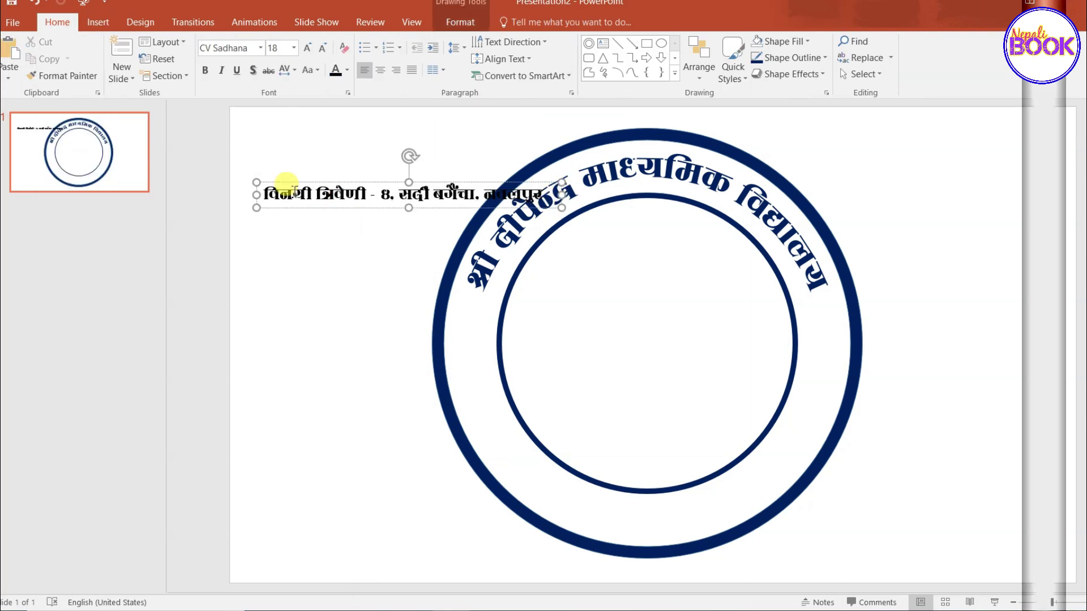
Colour the address text dark navy and move the box inside the inner circle.
click(274, 181)
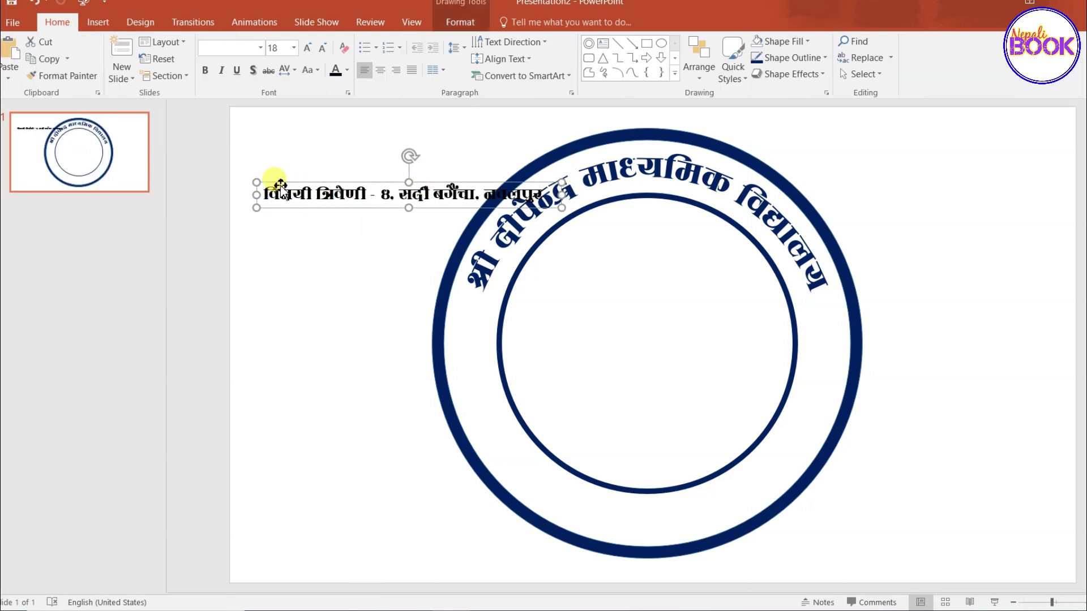
click(347, 71)
click(431, 181)
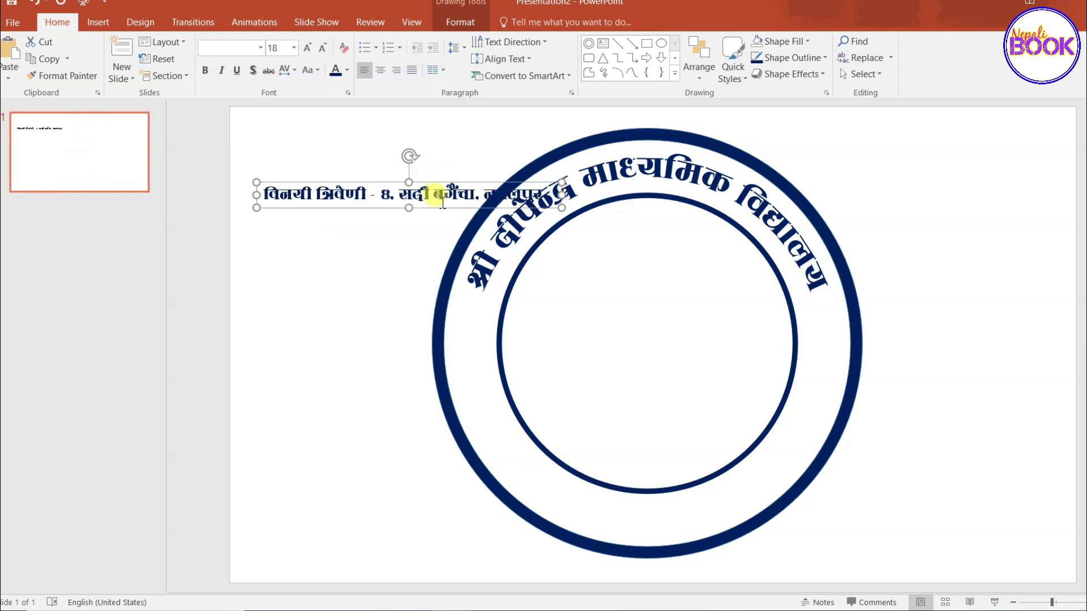
drag(430, 182, 652, 369)
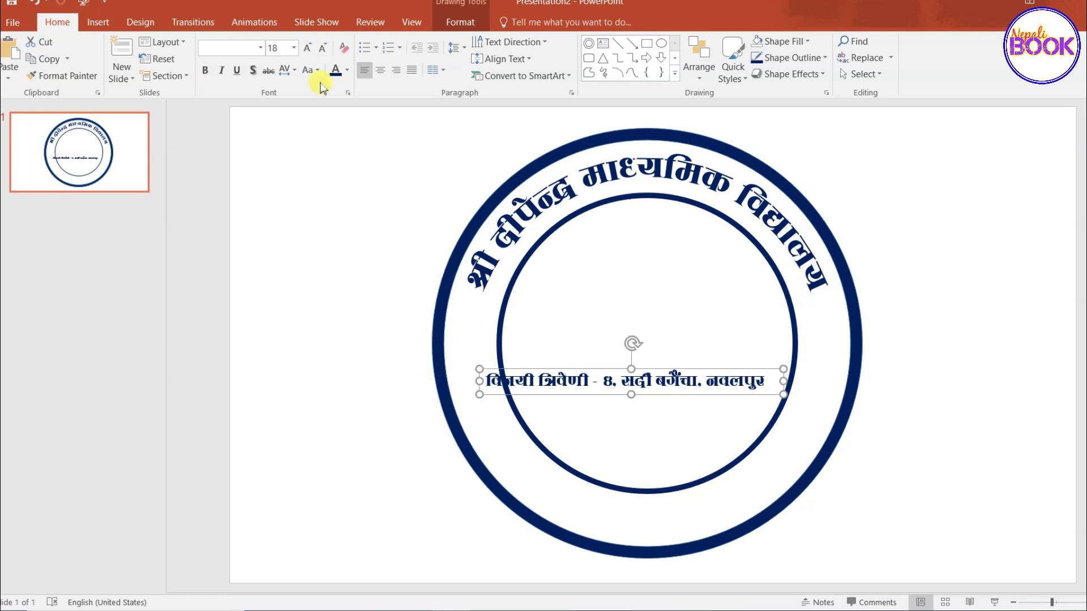
Set the address to 32 pt and widen its box so it fits one line.
click(293, 49)
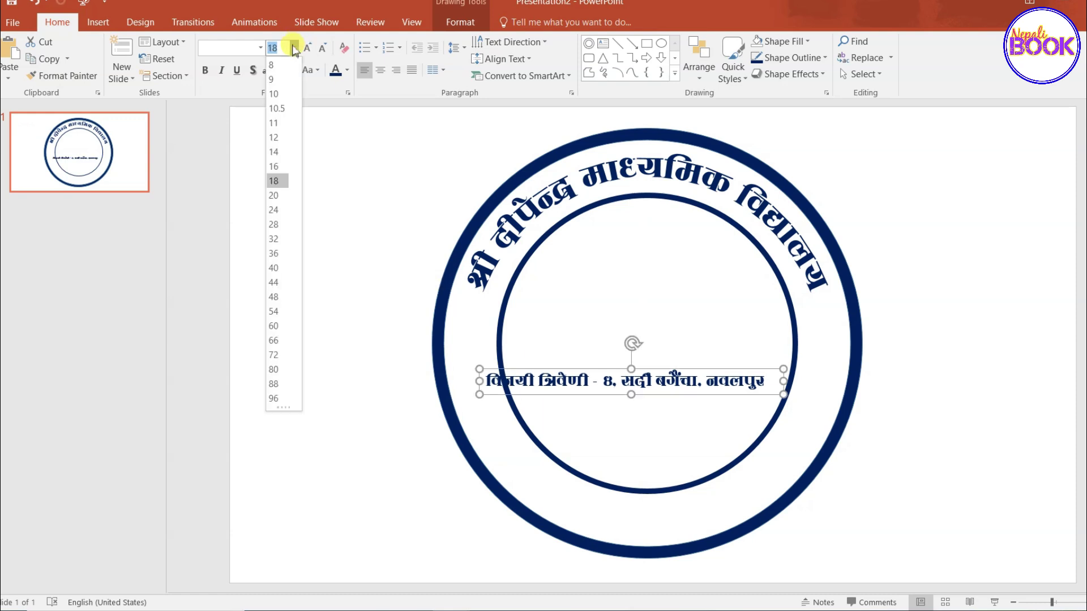
click(274, 239)
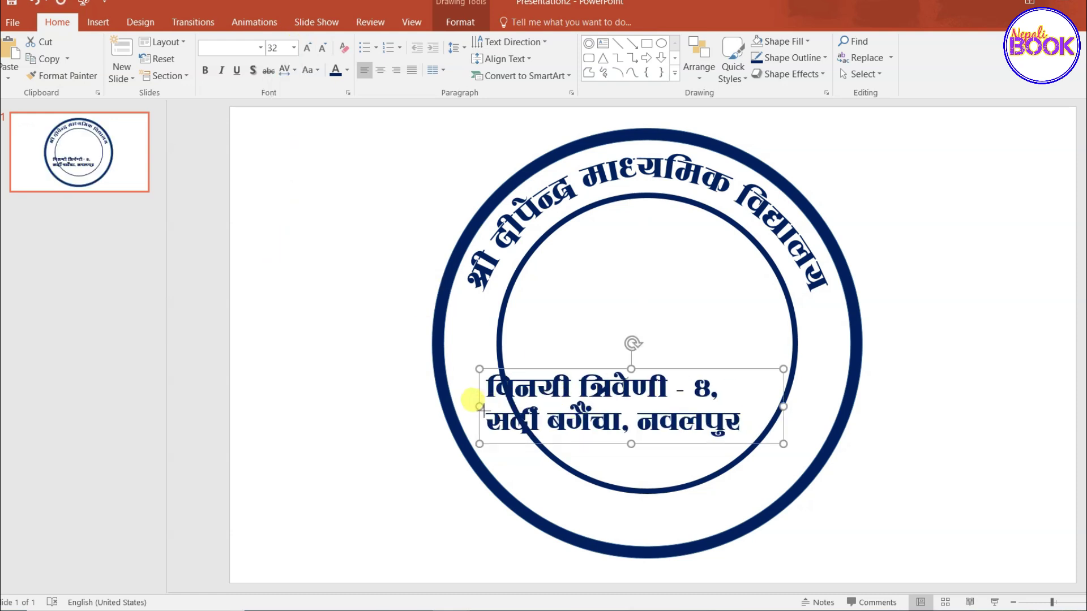
drag(480, 406, 276, 407)
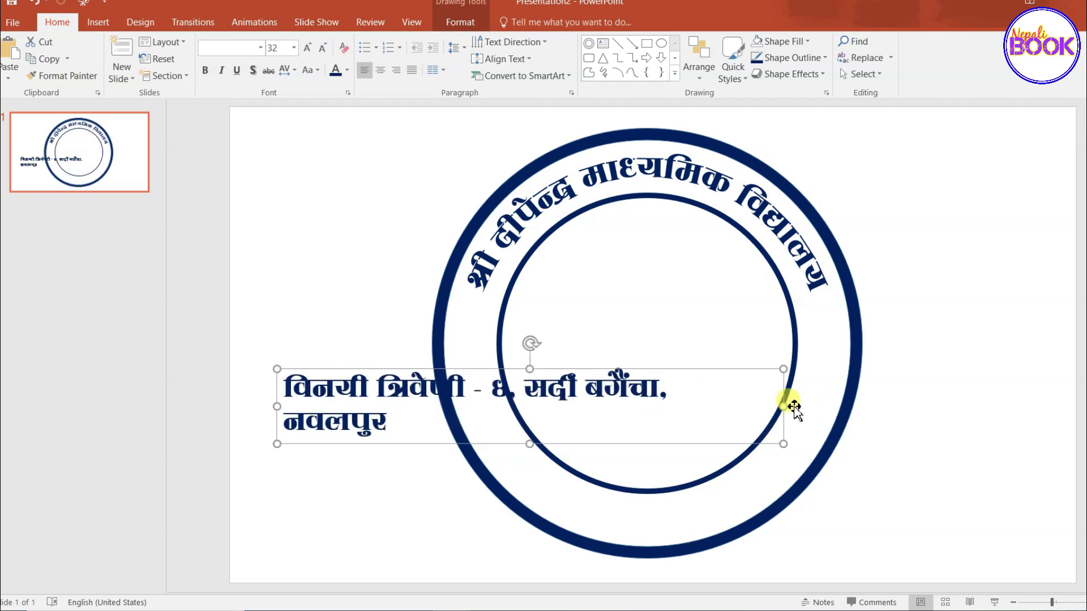
drag(793, 407, 944, 410)
drag(954, 410, 953, 410)
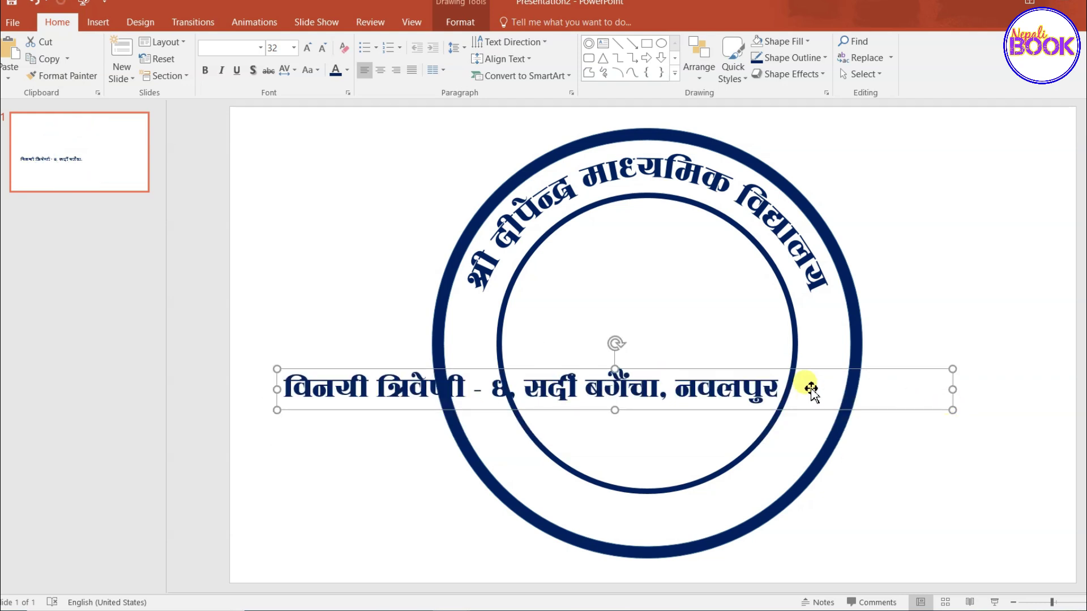
Centre the address text and shift the box slightly right and down.
click(380, 71)
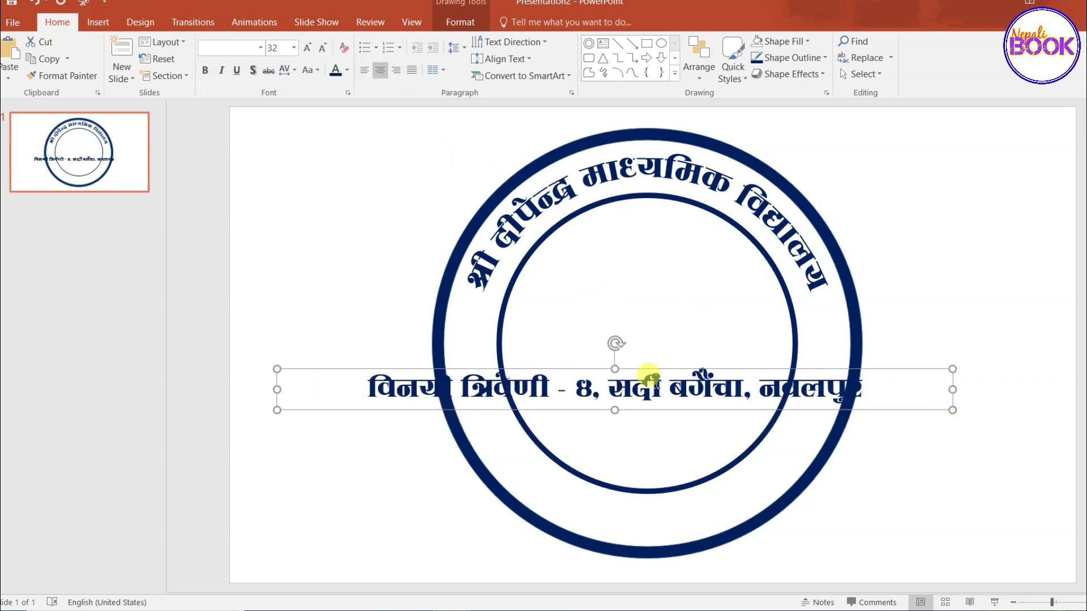
drag(614, 396, 639, 414)
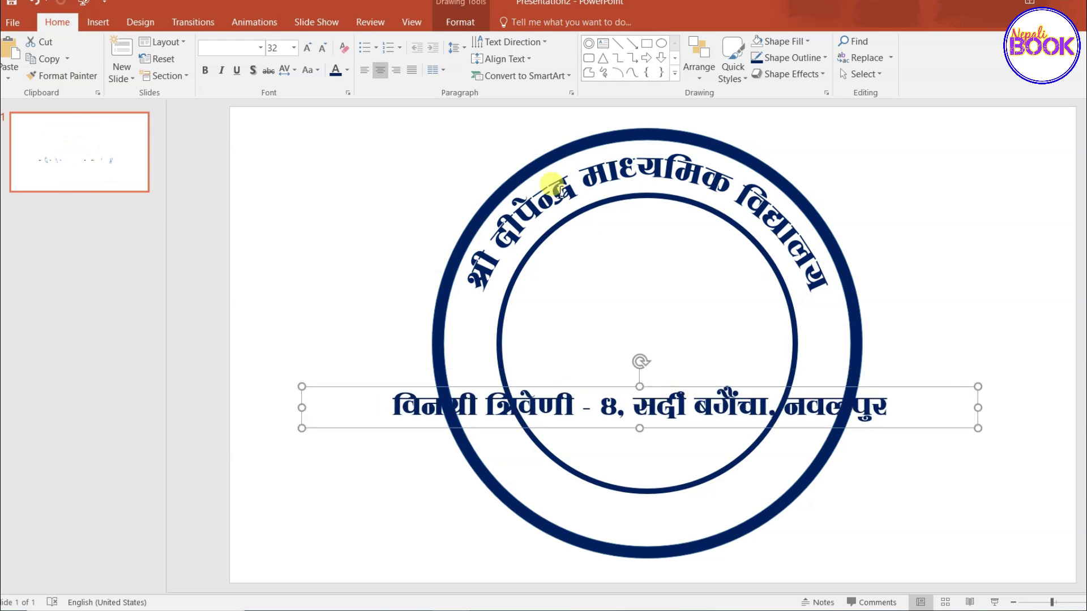
click(467, 25)
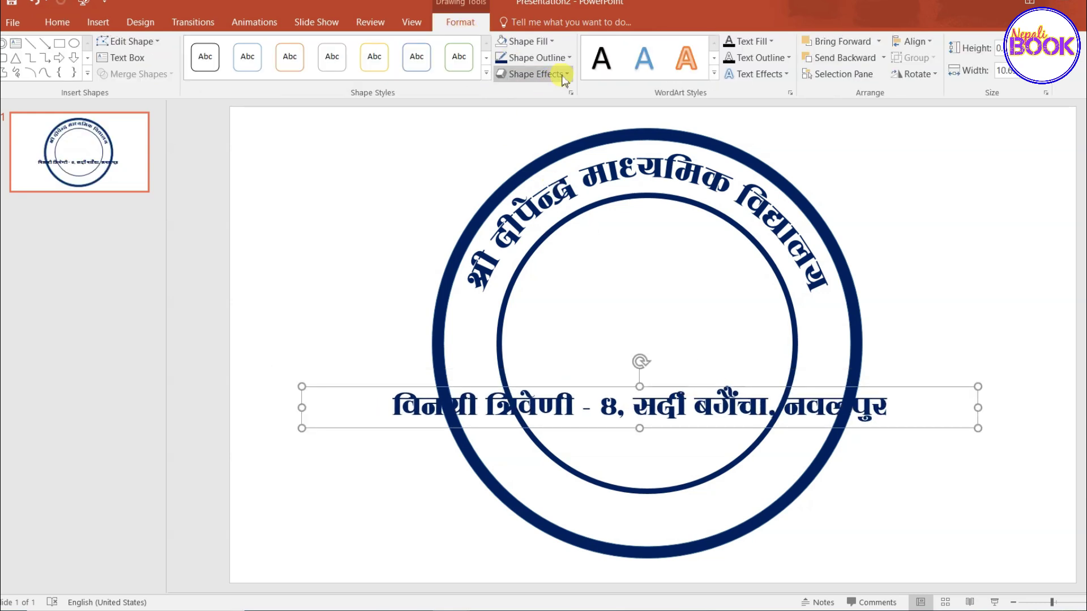
click(791, 77)
mouse_move(775, 259)
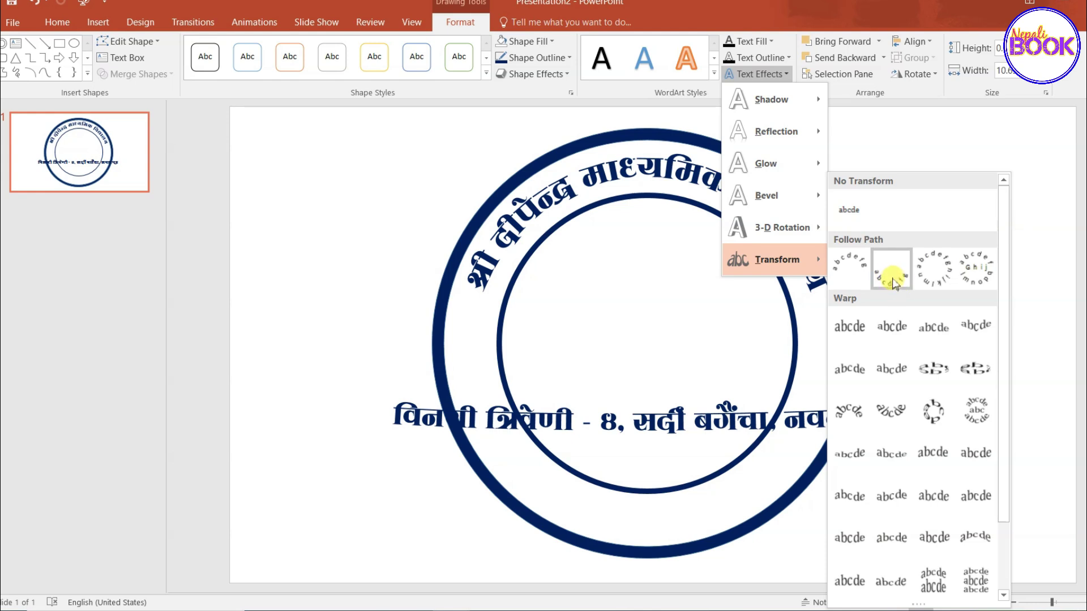
Curve the address with the Arch Down transform and stretch its box much taller.
click(894, 281)
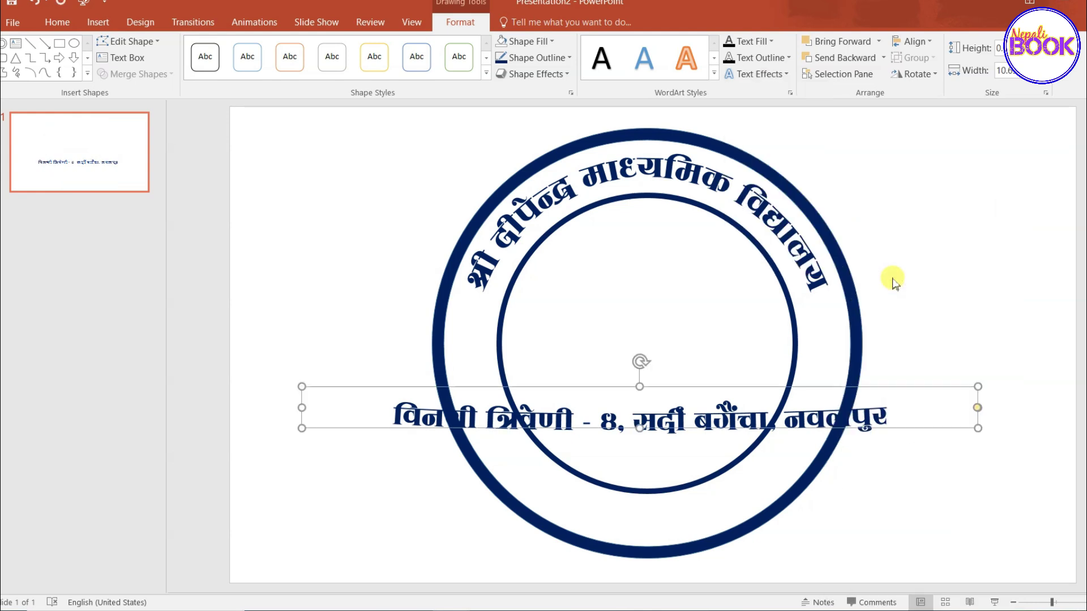
drag(640, 388, 638, 215)
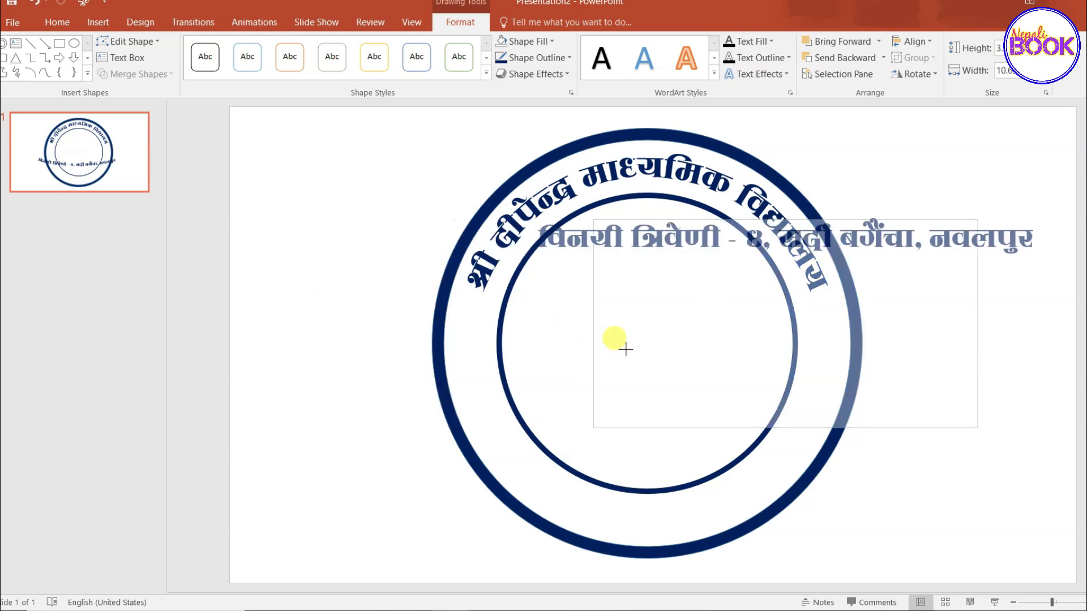
Reshape the arched address box to fit the ring's bottom band, centred under the name.
drag(302, 323, 638, 323)
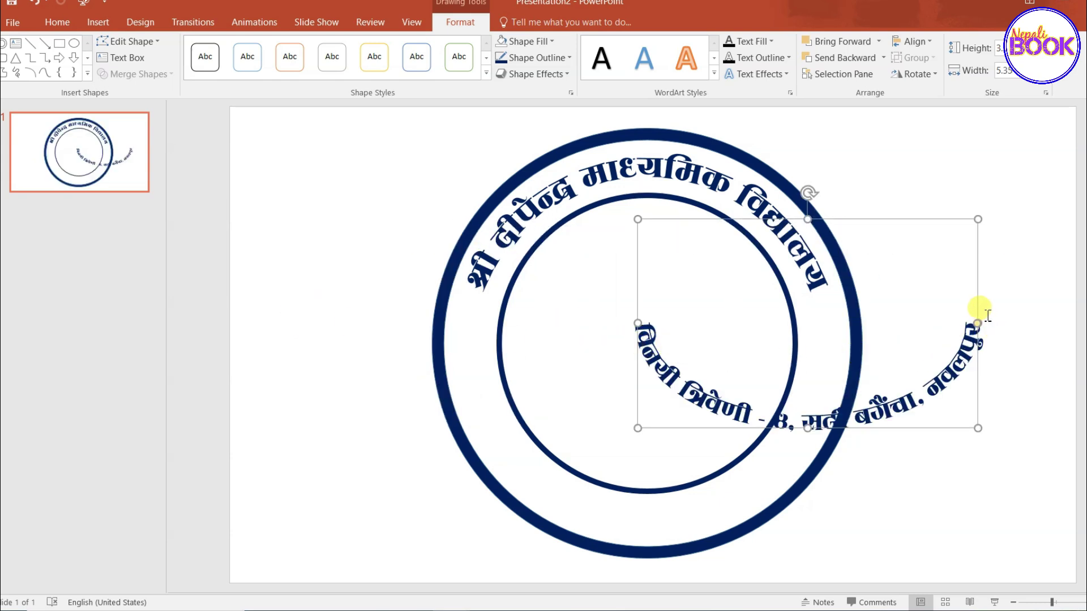
drag(974, 253, 711, 347)
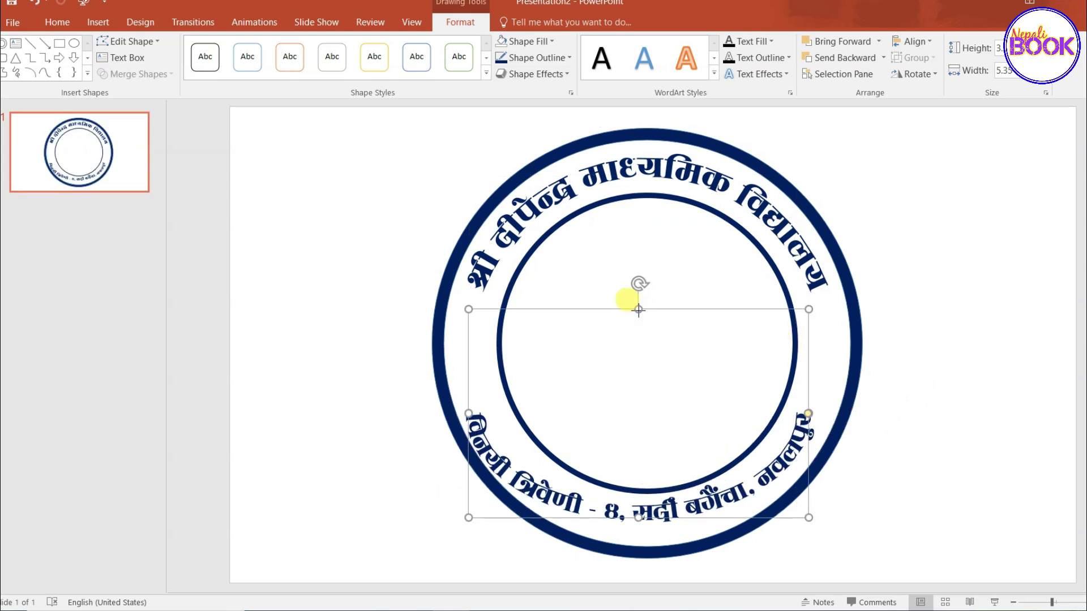
drag(639, 309, 638, 203)
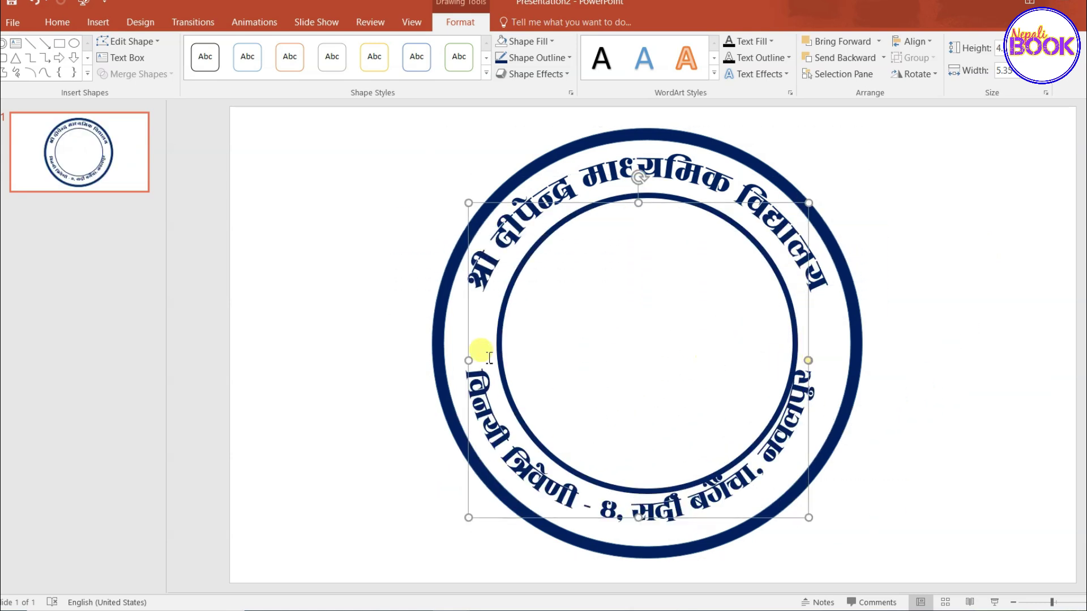
drag(468, 360, 456, 360)
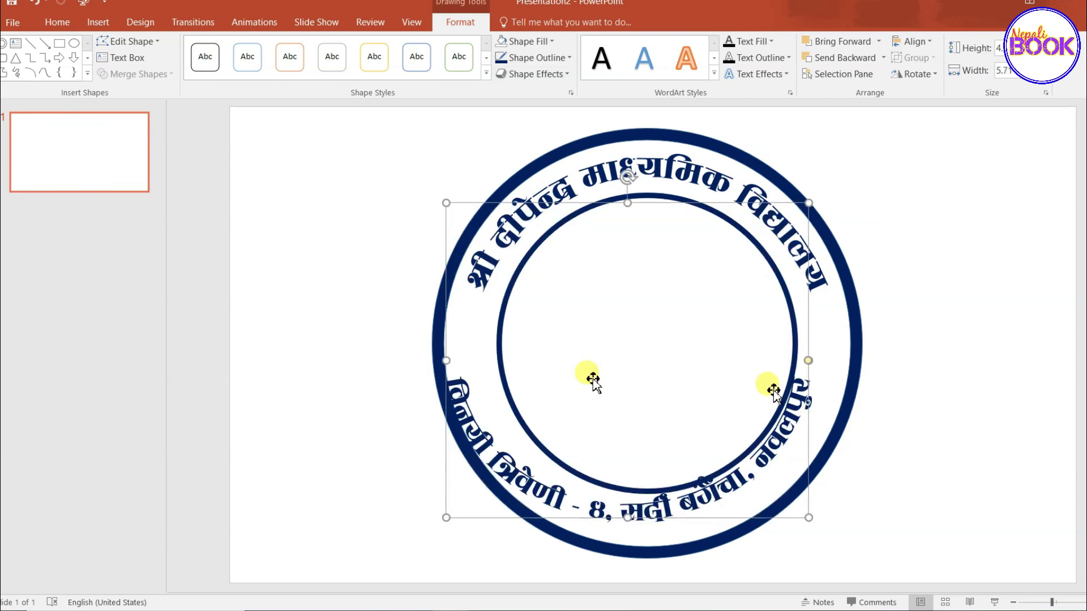
drag(808, 360, 819, 360)
drag(640, 356, 647, 363)
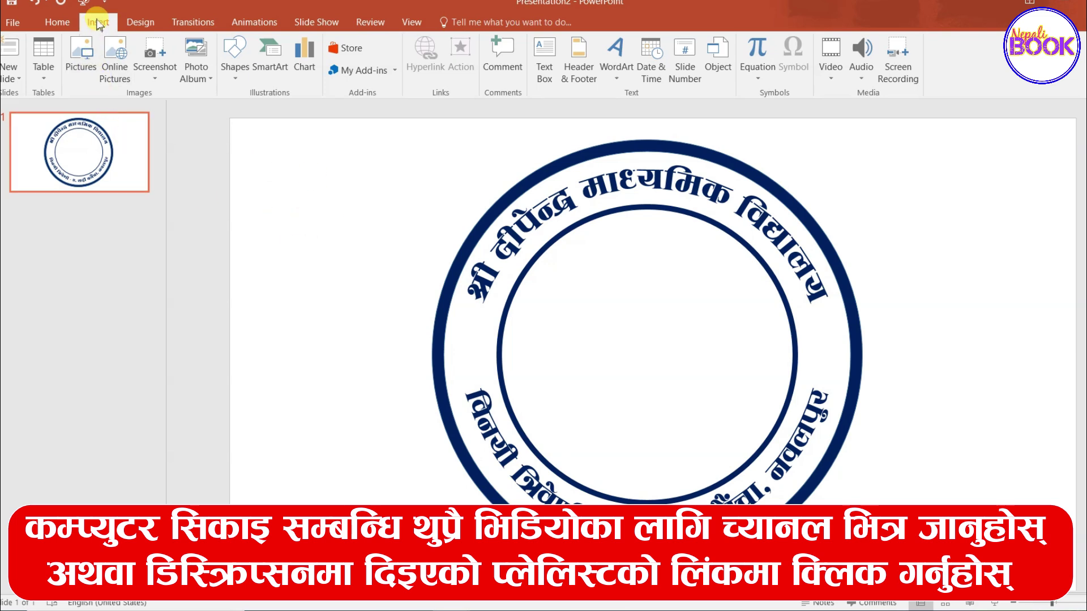
Insert the star-xxl.png picture from the Imege folder onto the slide.
click(82, 72)
click(229, 166)
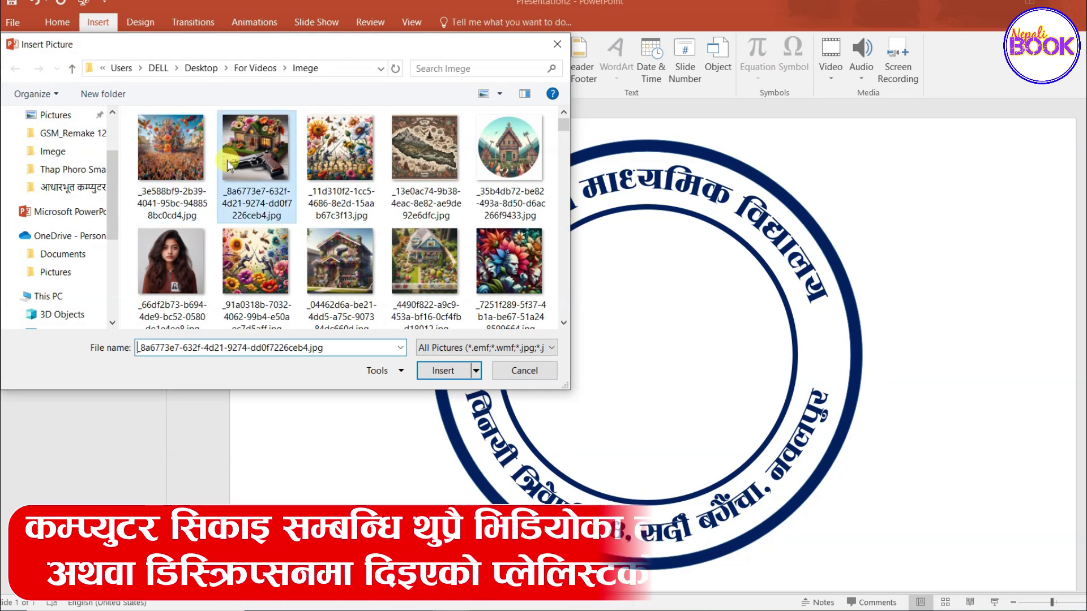
scroll(230, 166, down, 10)
click(229, 166)
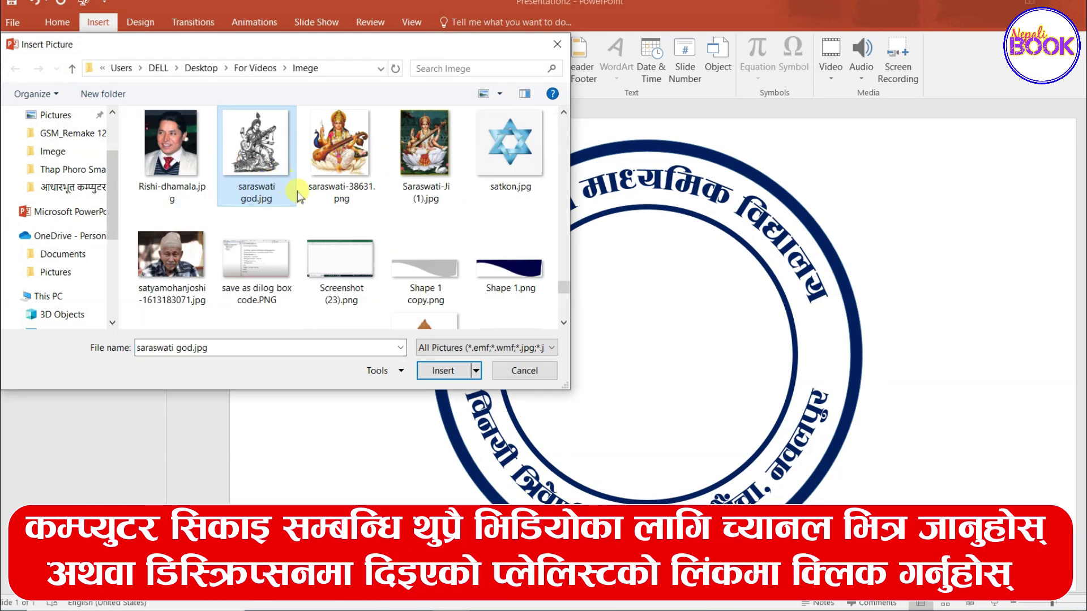
scroll(430, 272, down, 2)
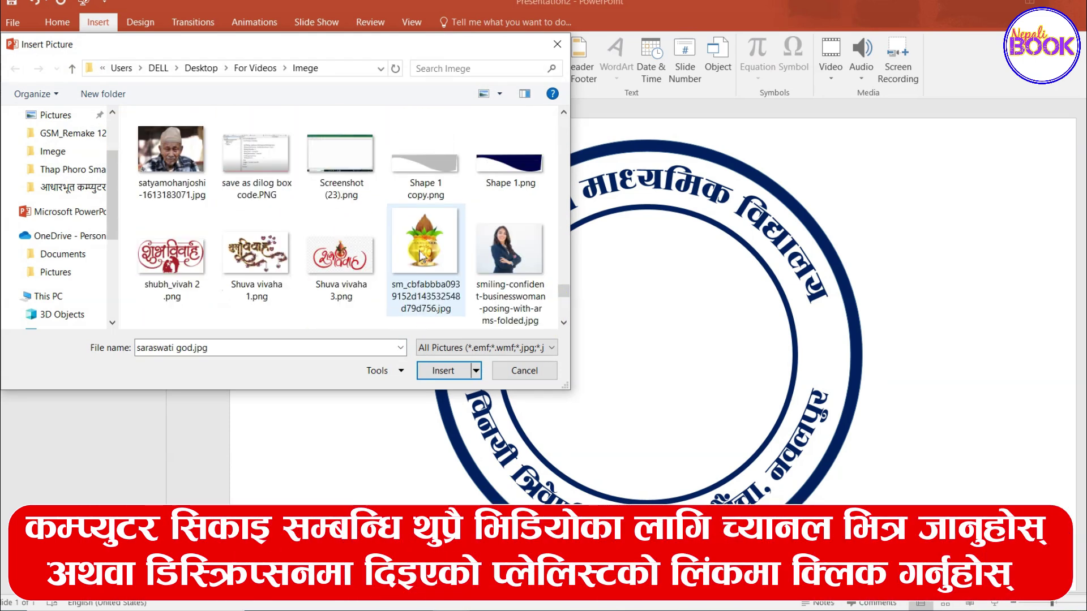
scroll(421, 256, down, 3)
click(289, 255)
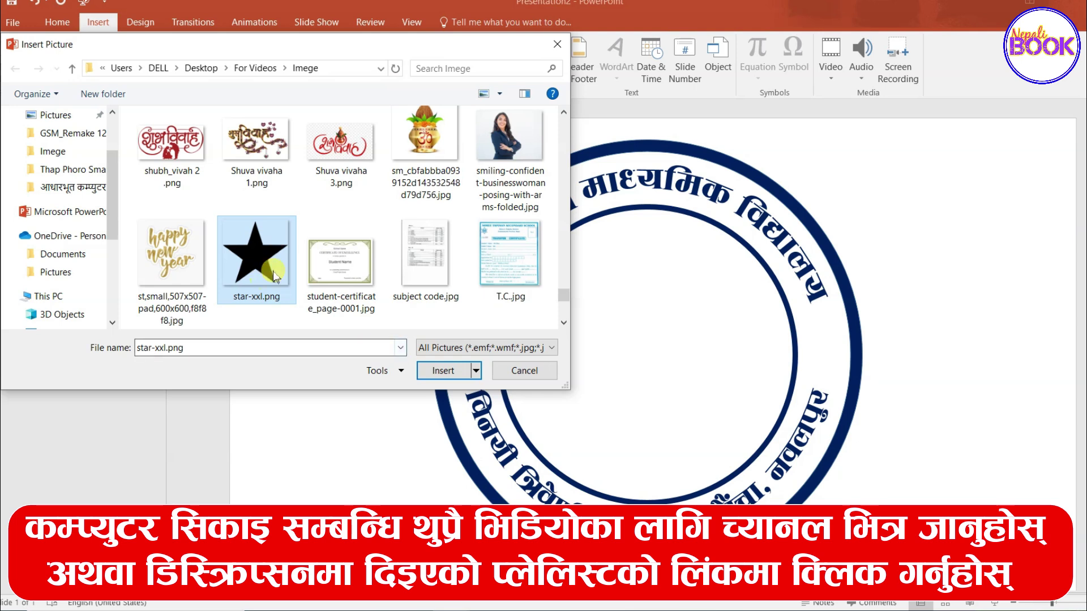
click(443, 369)
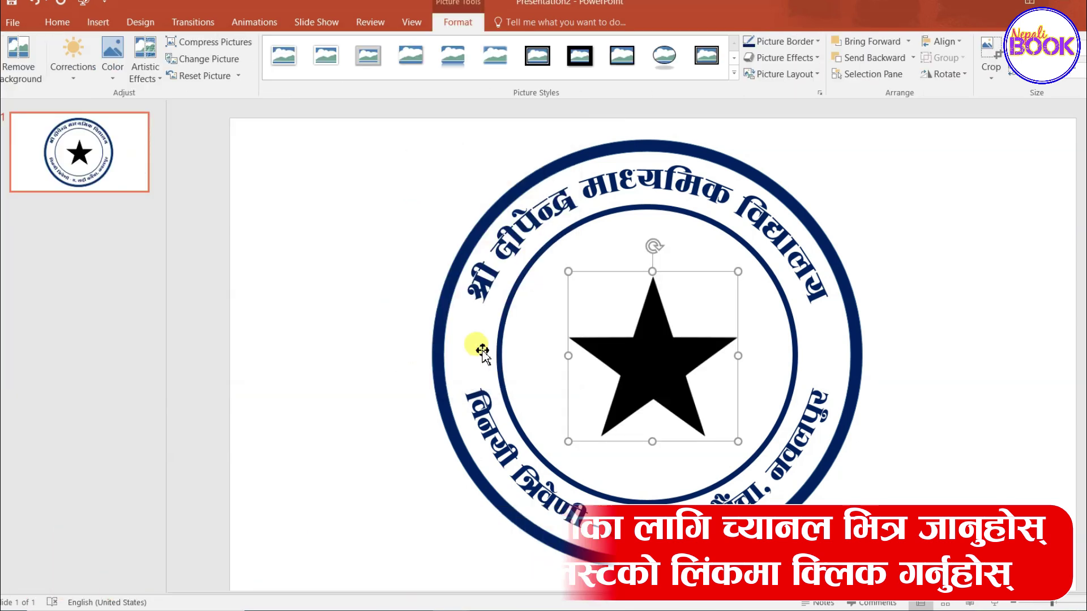
Shrink the star and place it in the ring's left gap between name and address.
drag(737, 441, 625, 328)
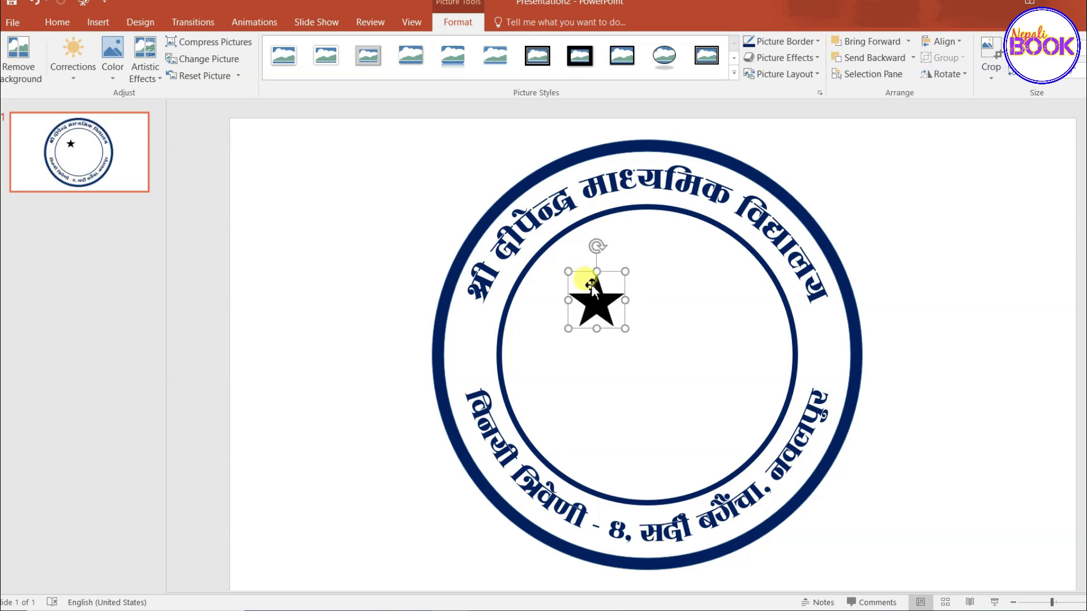
drag(589, 283, 468, 329)
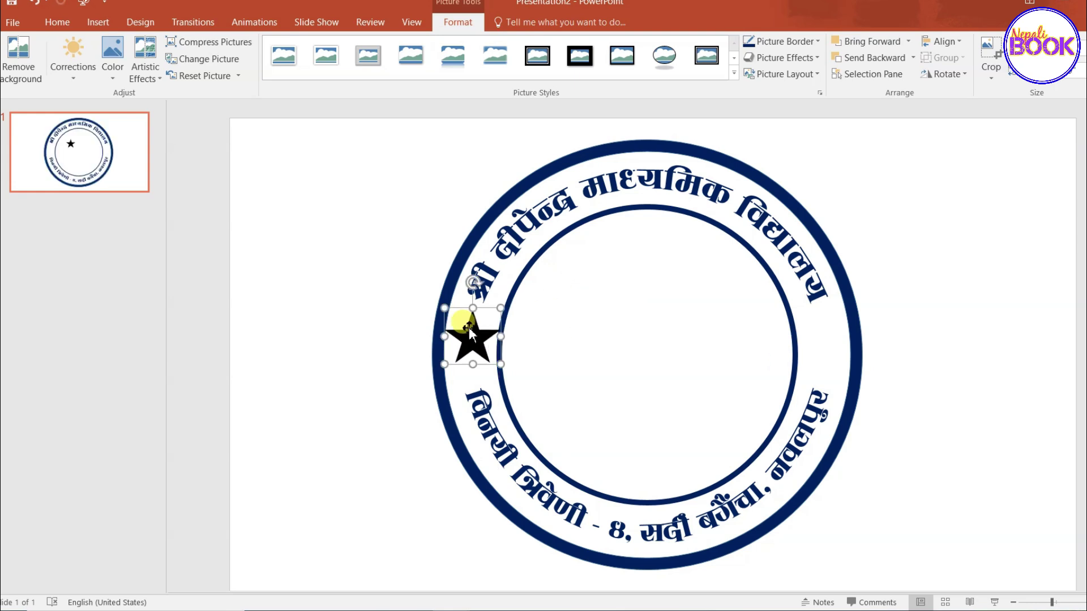
drag(500, 364, 473, 338)
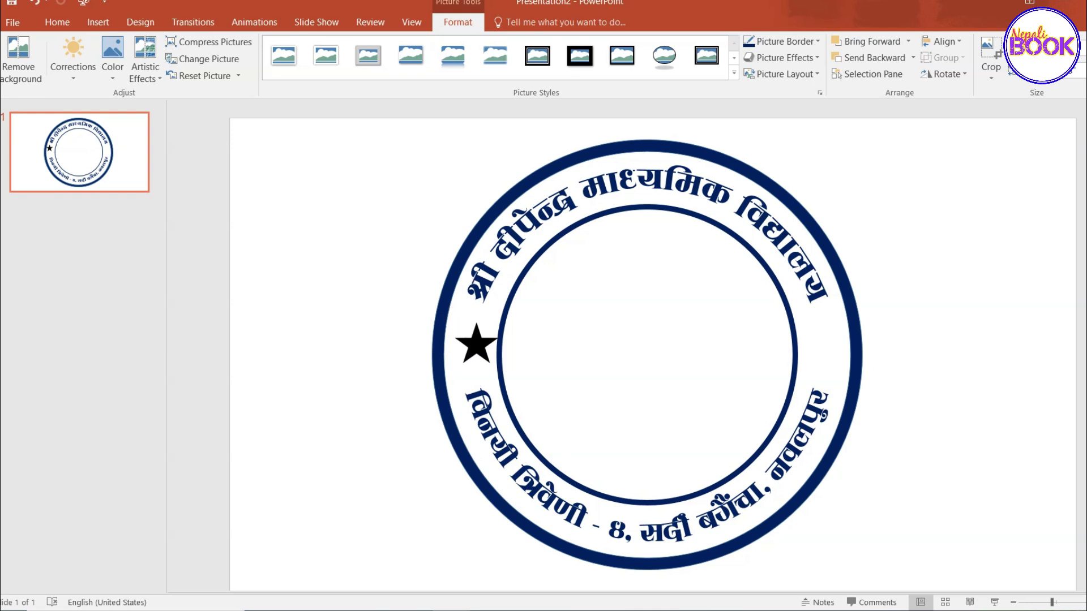
click(473, 346)
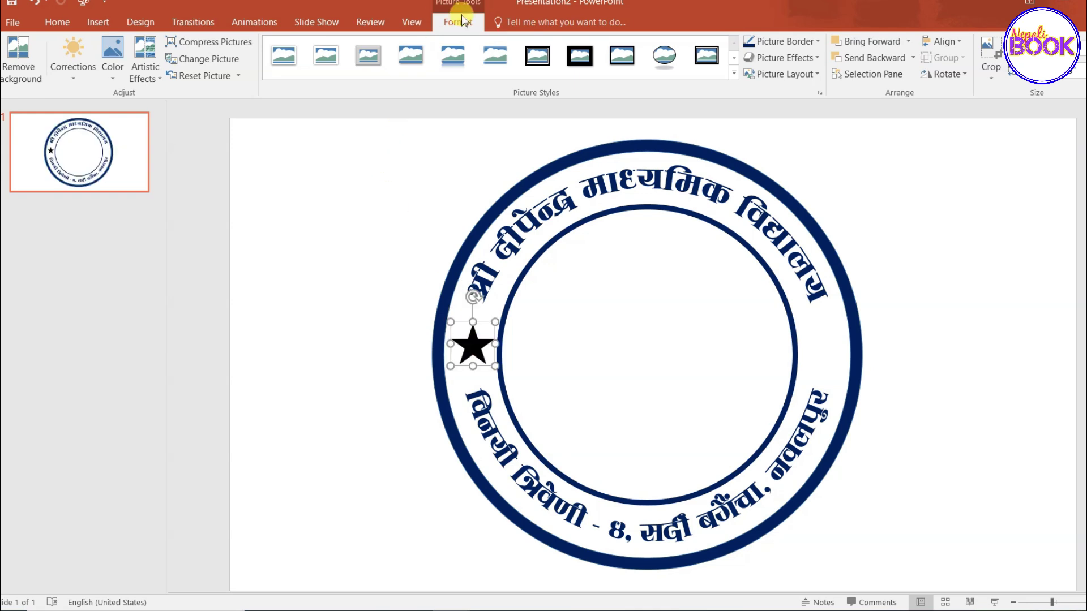
click(109, 76)
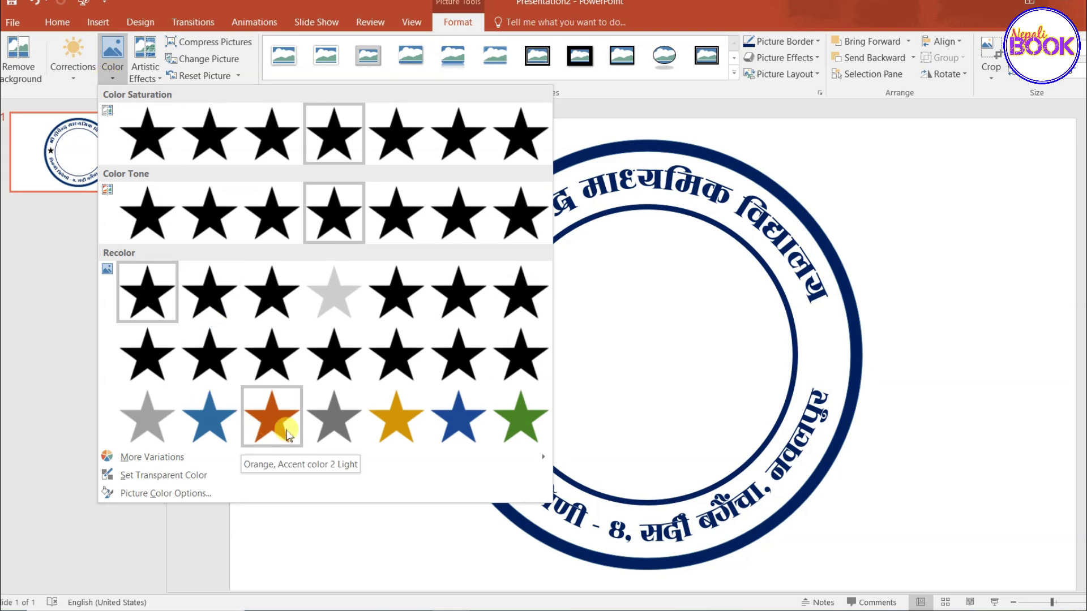
Recolour the star blue and nudge it slightly upward.
click(453, 416)
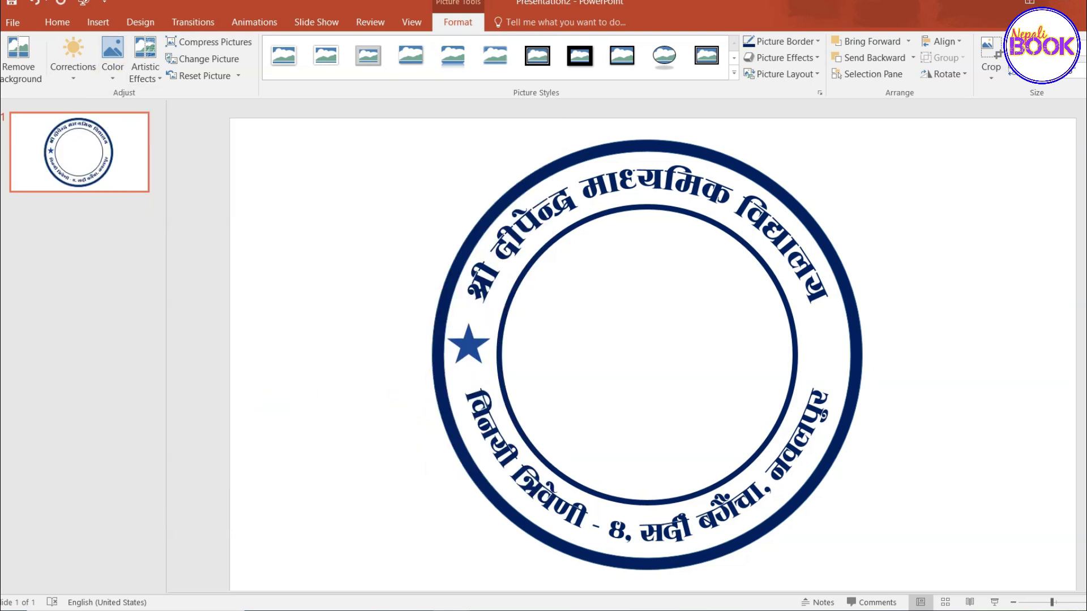
click(490, 349)
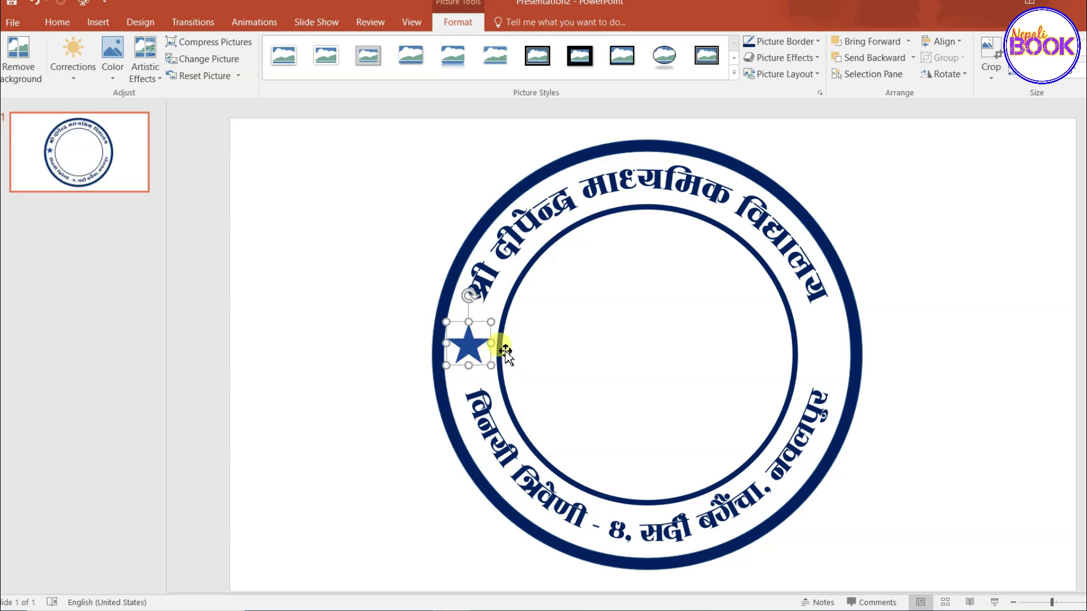
key(ctrl+Up)
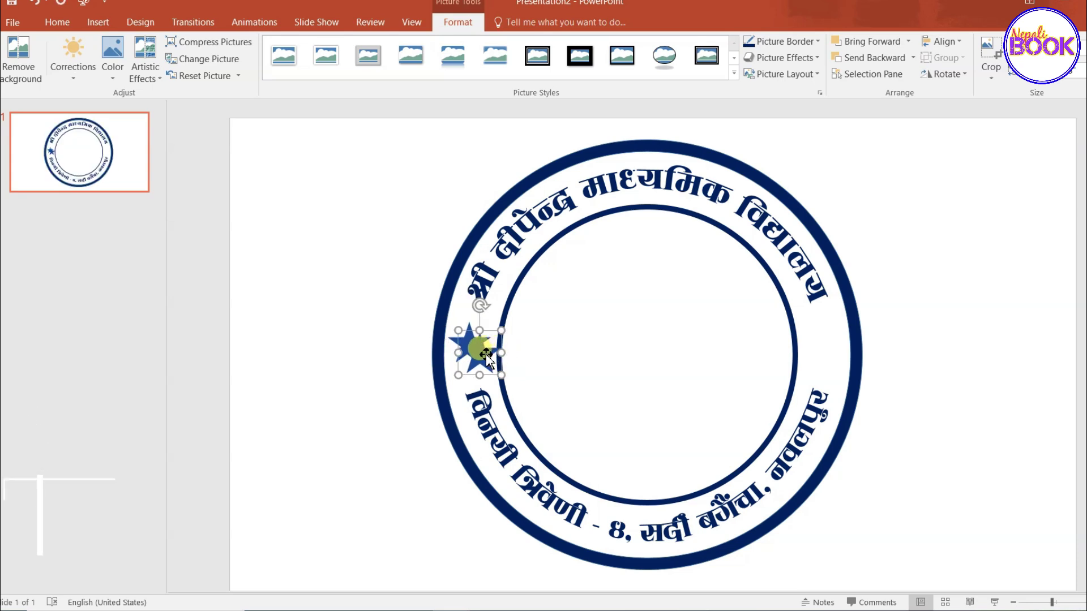
Duplicate the blue star and place the copy on the ring's right side, level with the left.
key(ctrl+d)
drag(829, 349, 822, 345)
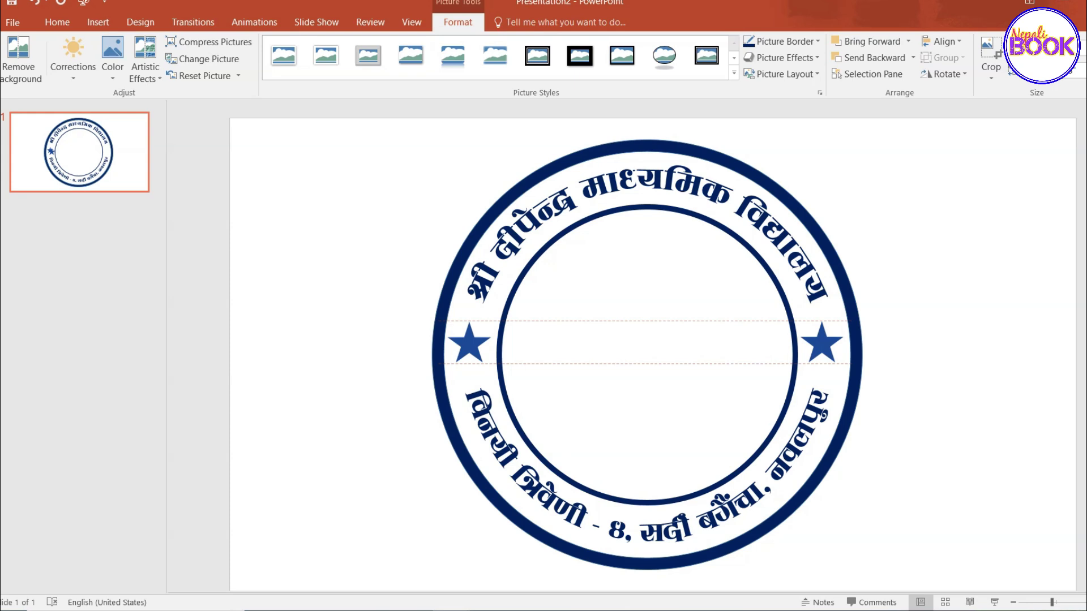
drag(825, 344, 824, 343)
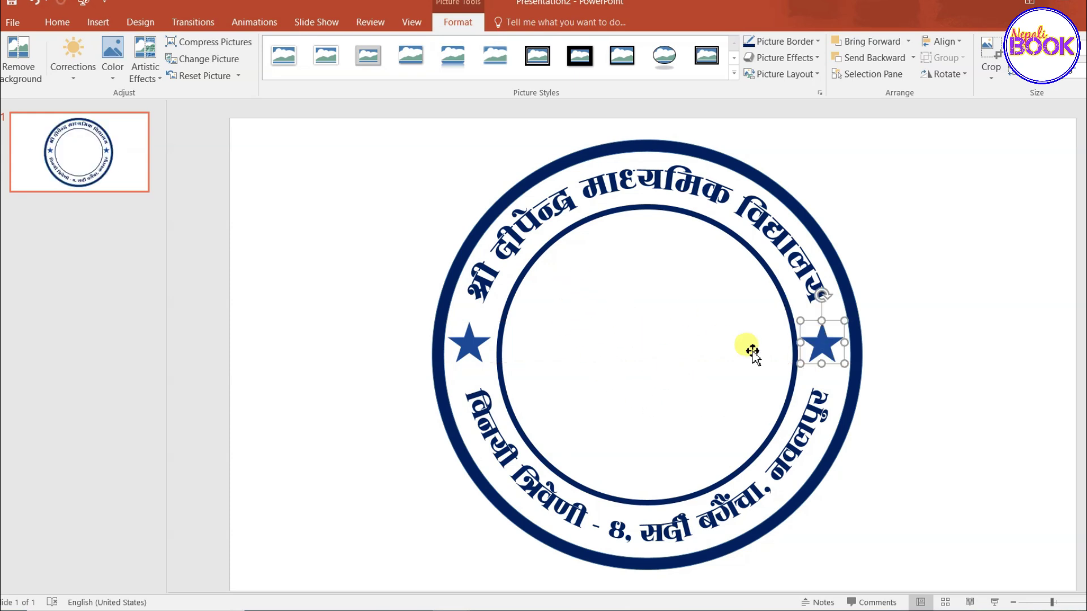
click(897, 309)
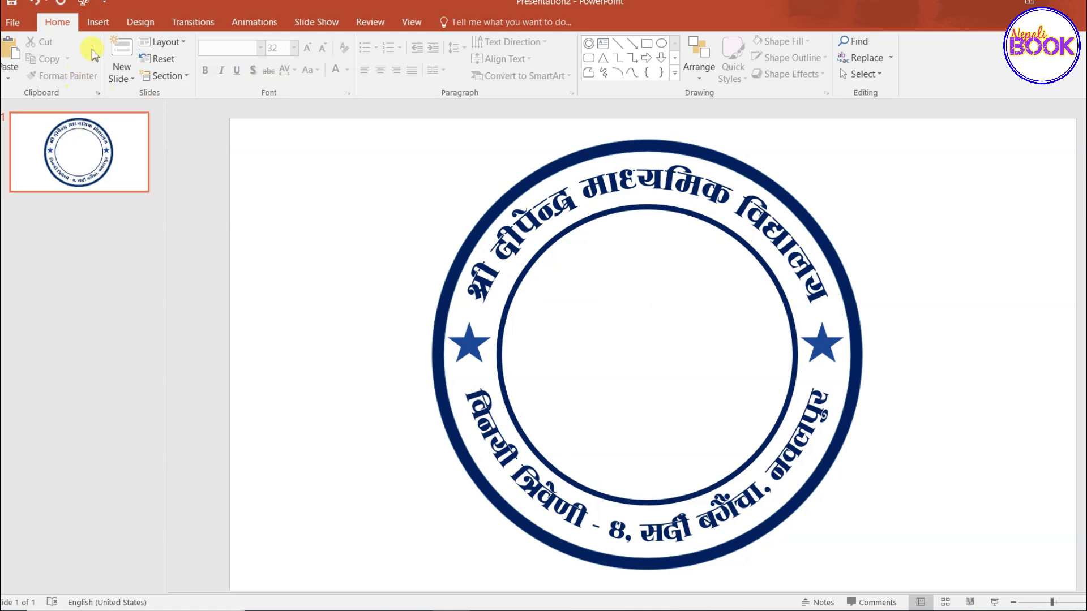
Insert the logo1.png picture from the school image folder.
click(99, 23)
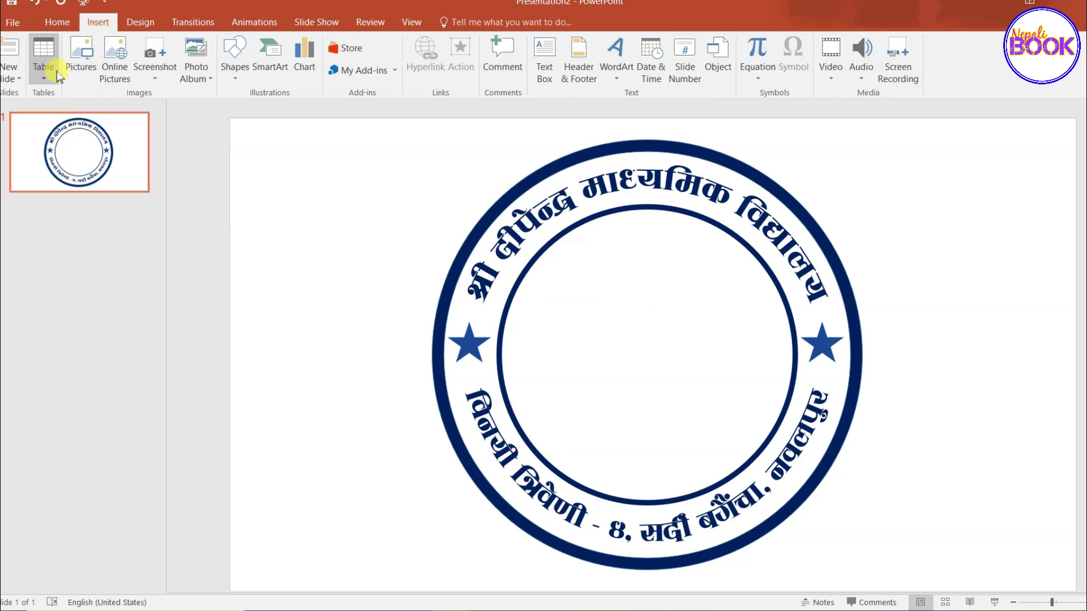
click(82, 53)
click(255, 174)
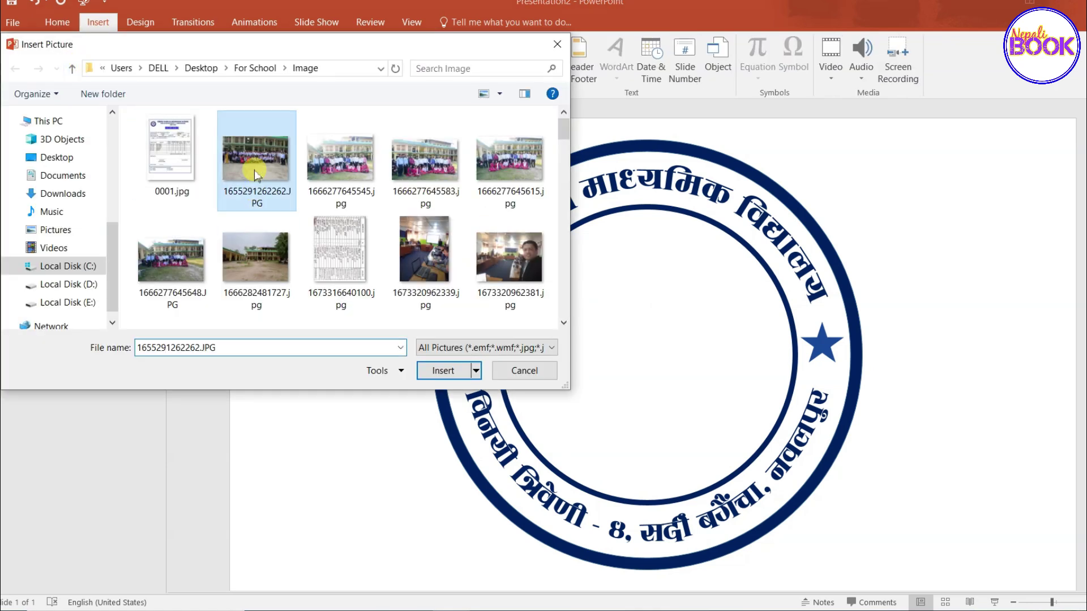
key(l)
click(184, 255)
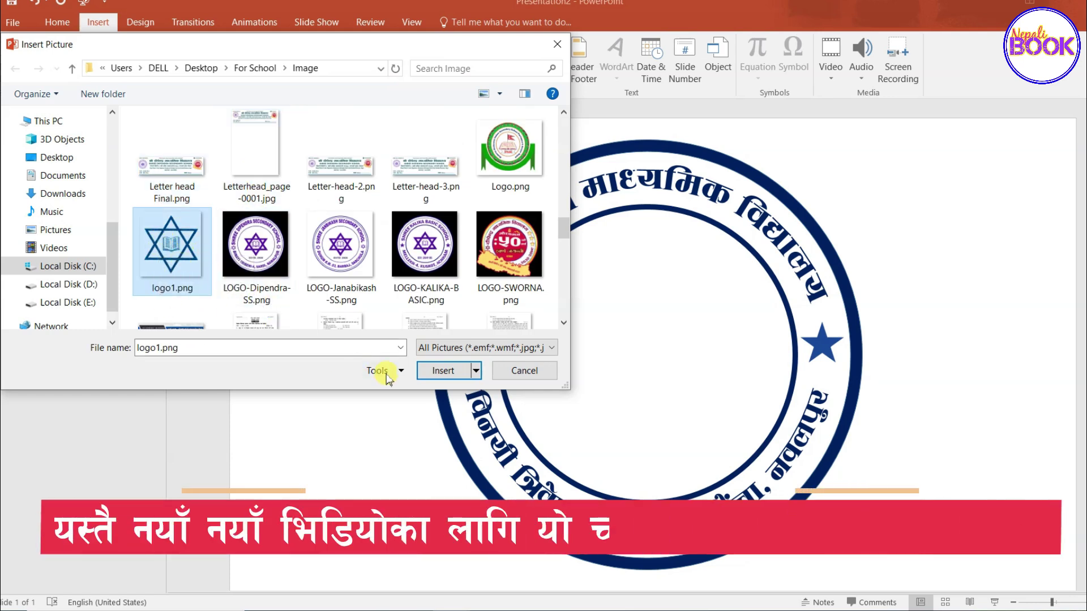
click(436, 372)
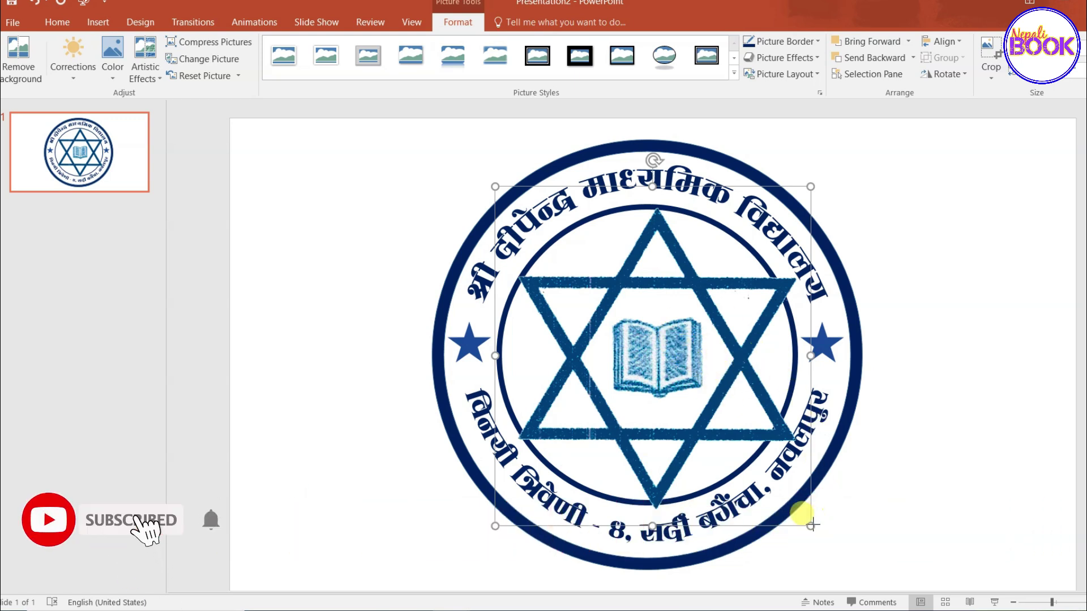
Resize the logo to fill the inner circle and nudge it to the centre.
drag(813, 524, 649, 345)
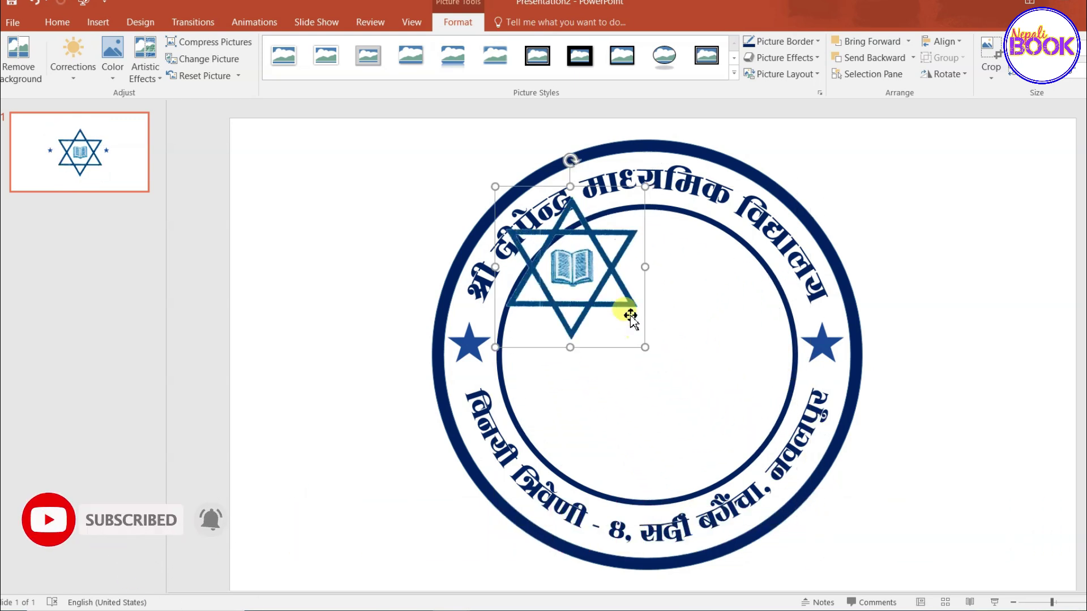
drag(590, 263, 657, 332)
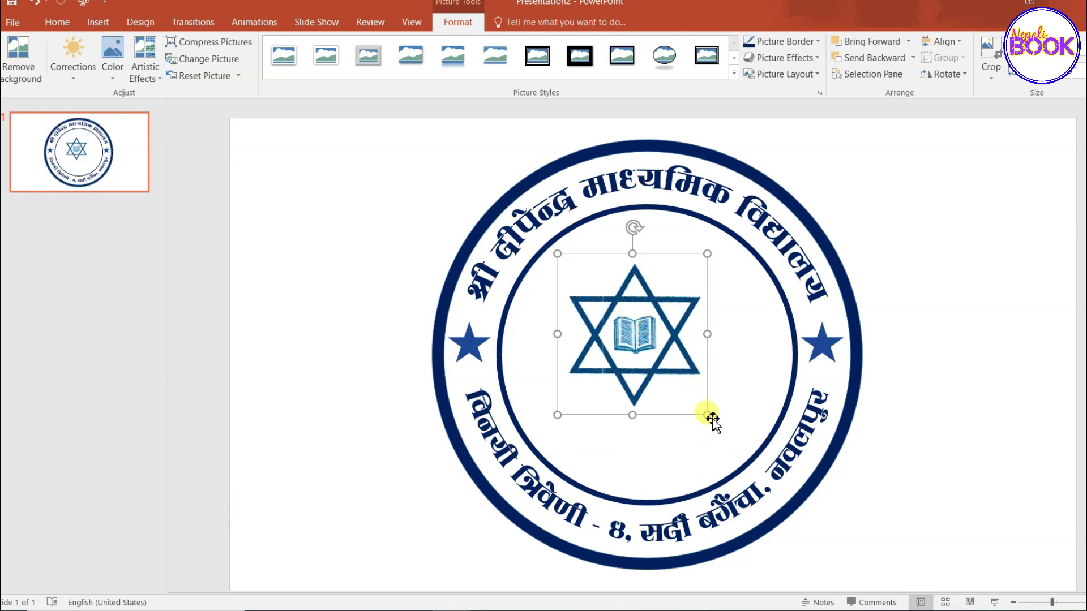
drag(707, 412, 733, 442)
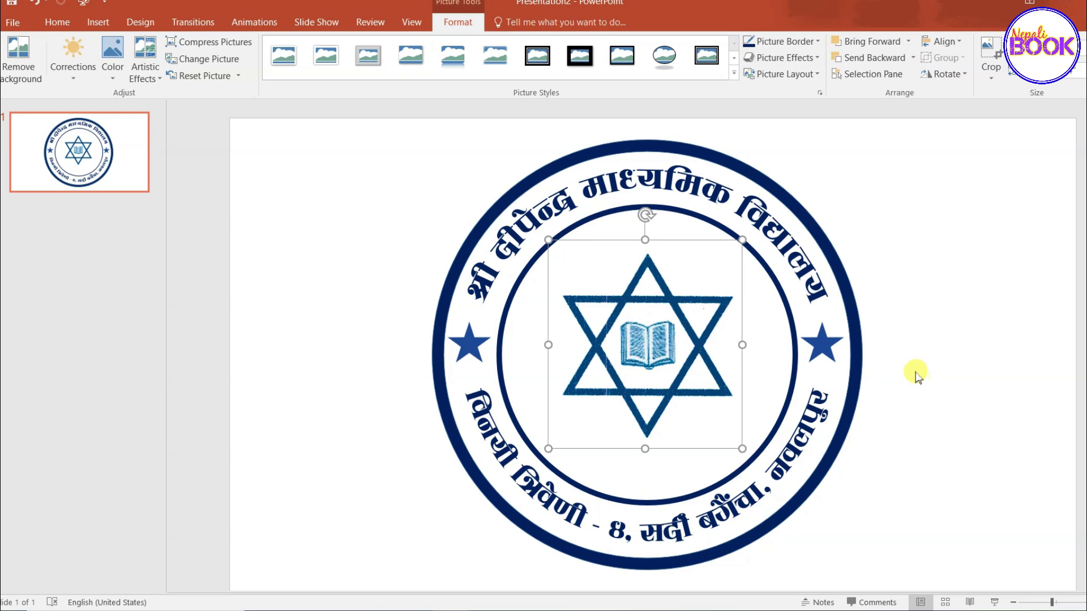
key(ctrl+Right)
key(ctrl+Right)
key(ctrl+Down)
click(936, 353)
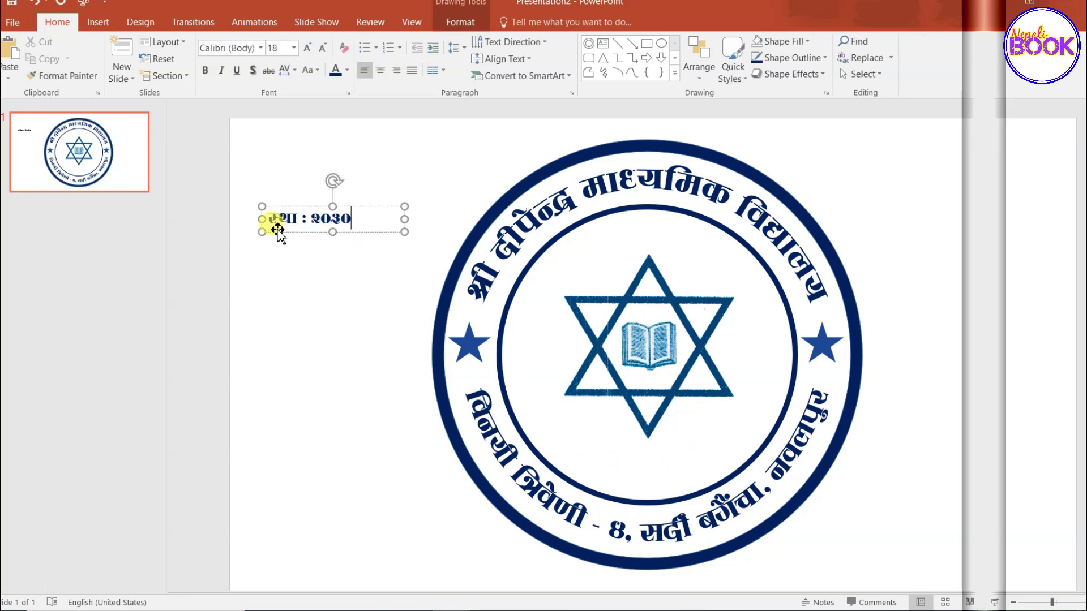
Centre the 'स्था : २०३०' text below the logo and enlarge it to 20 pt.
click(384, 69)
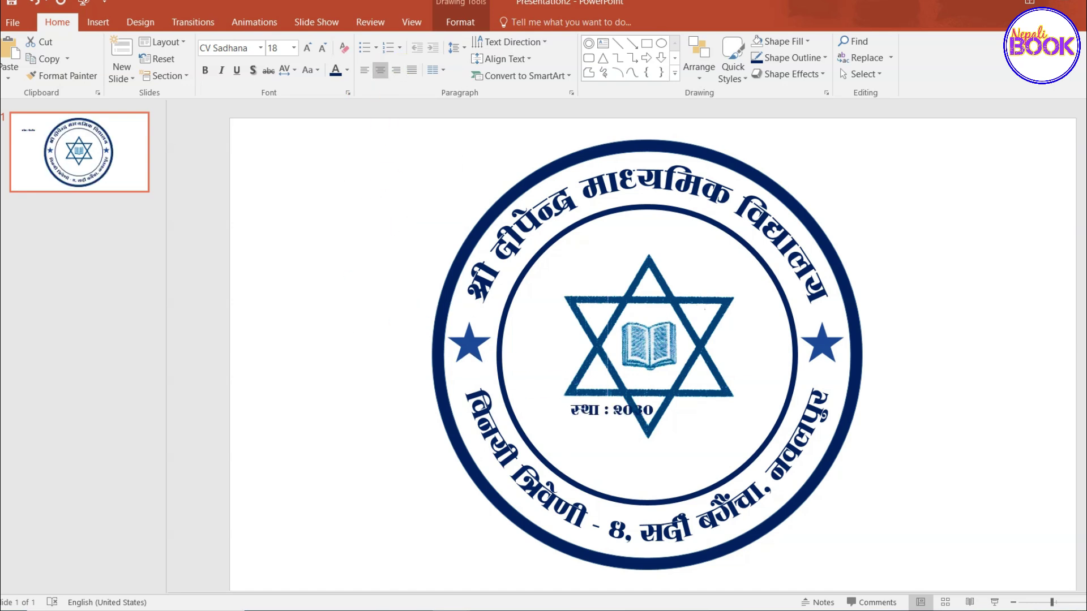
drag(641, 463, 645, 460)
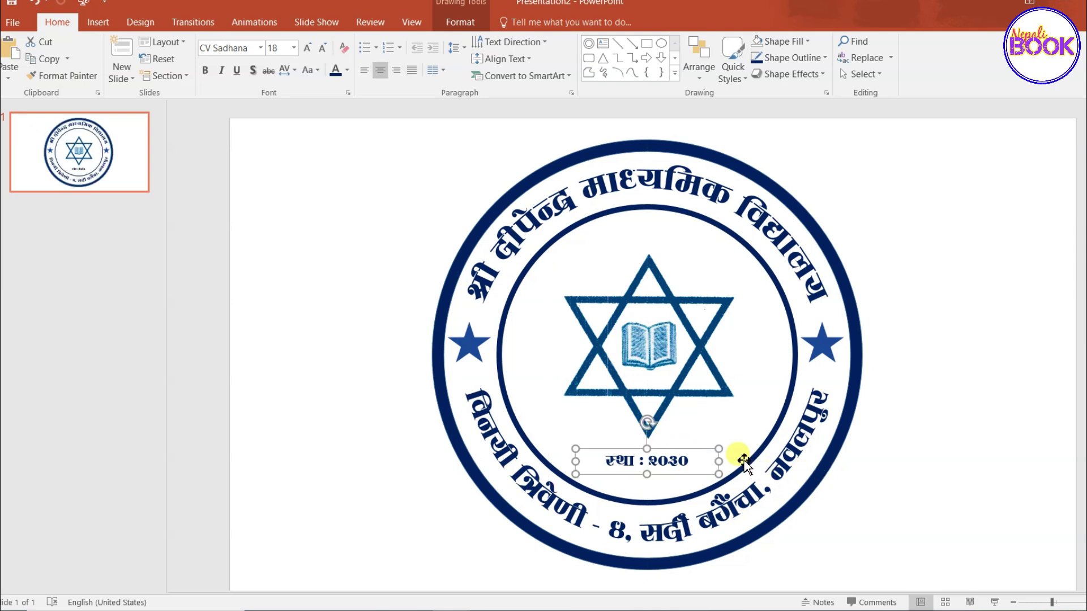
click(306, 49)
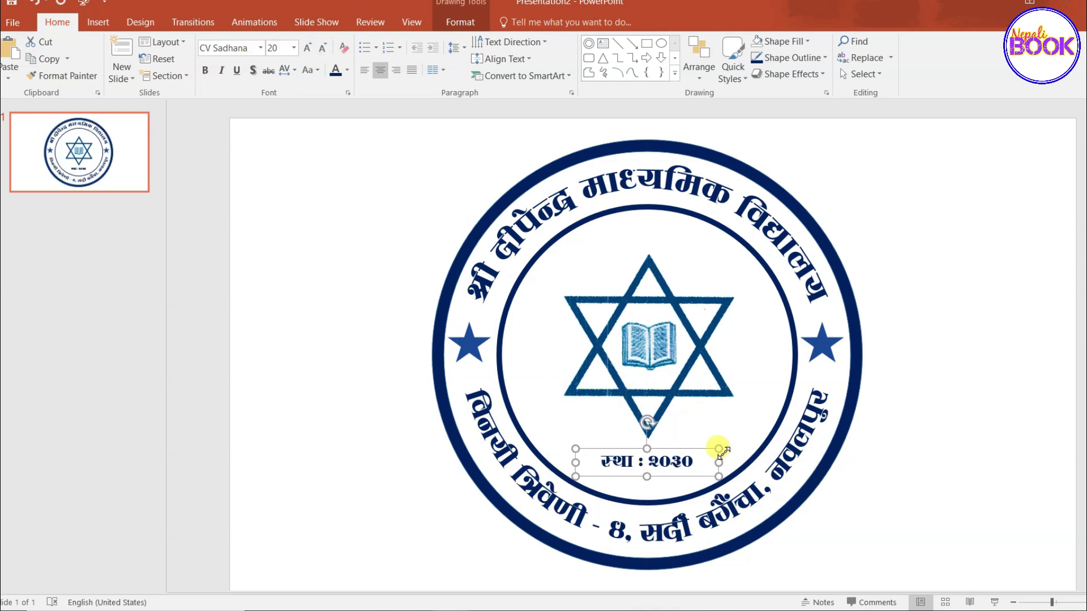
click(782, 294)
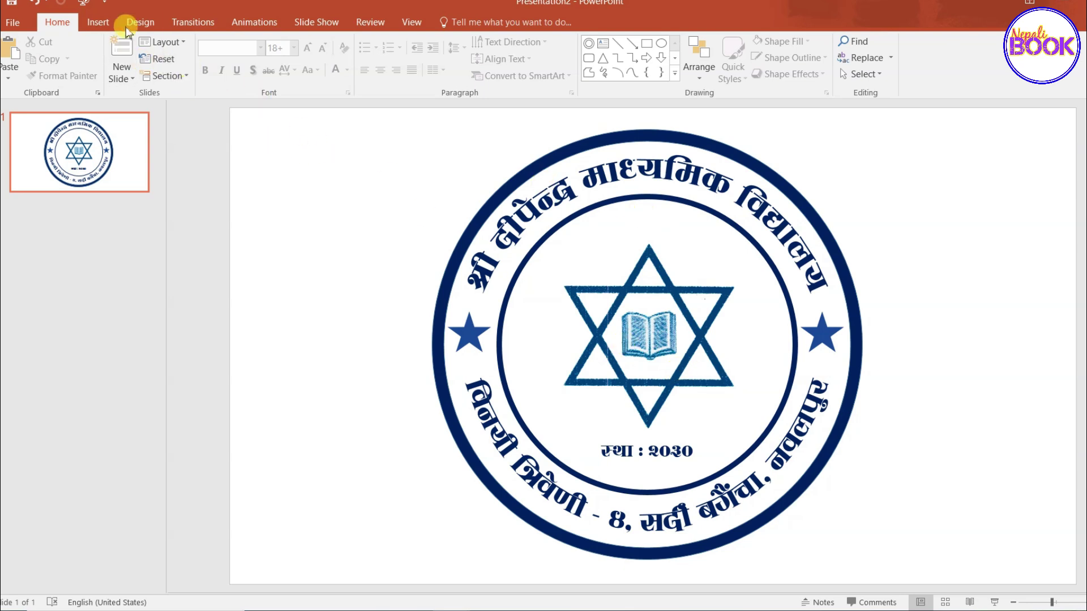
Draw an oval circle over the stamp, sized to match its outer ring.
click(99, 23)
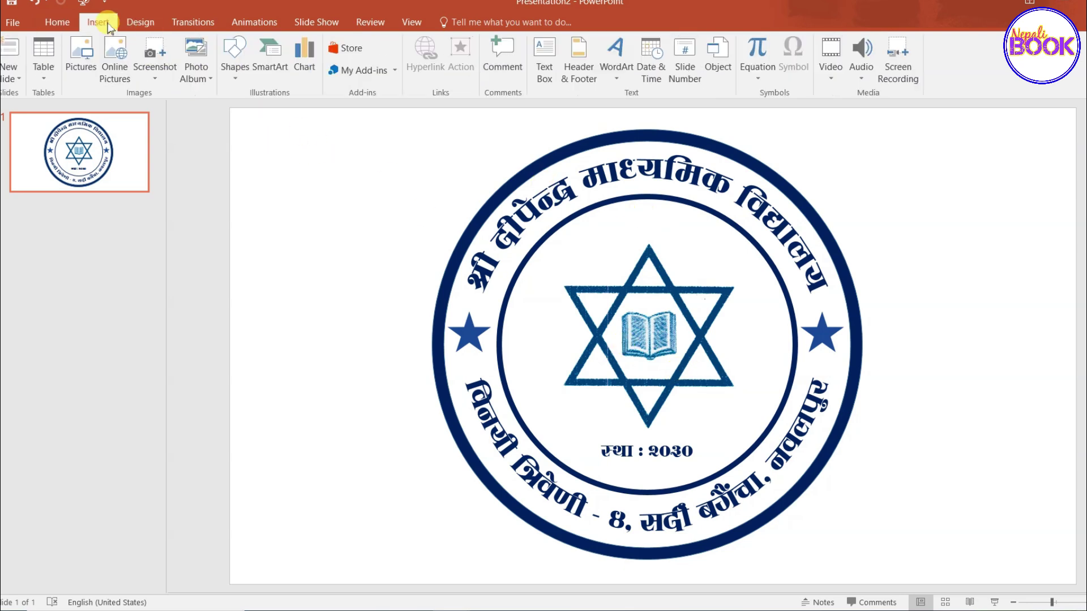
click(235, 65)
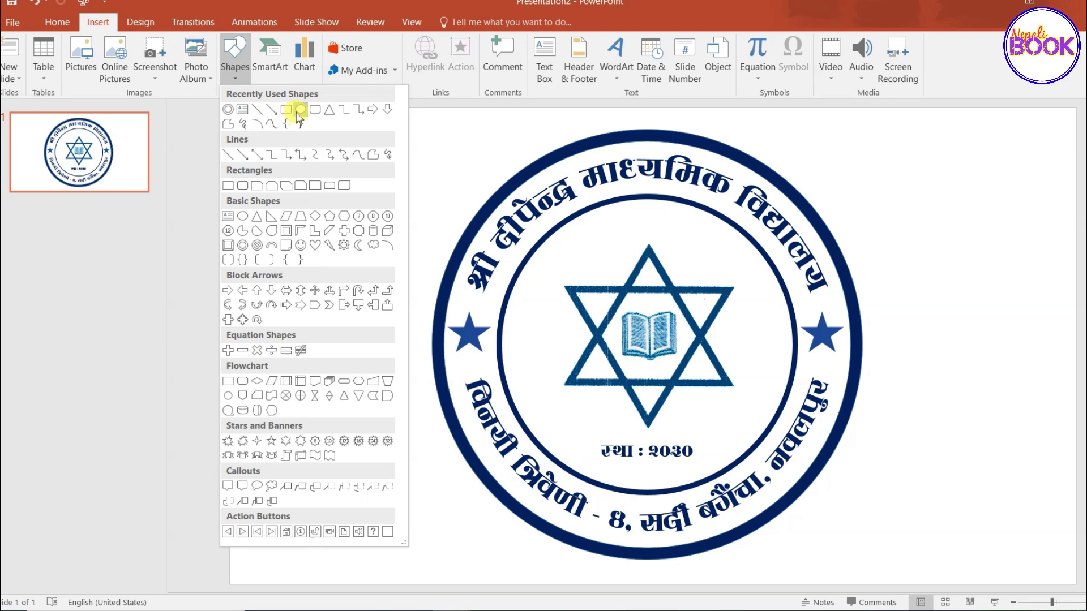
click(299, 110)
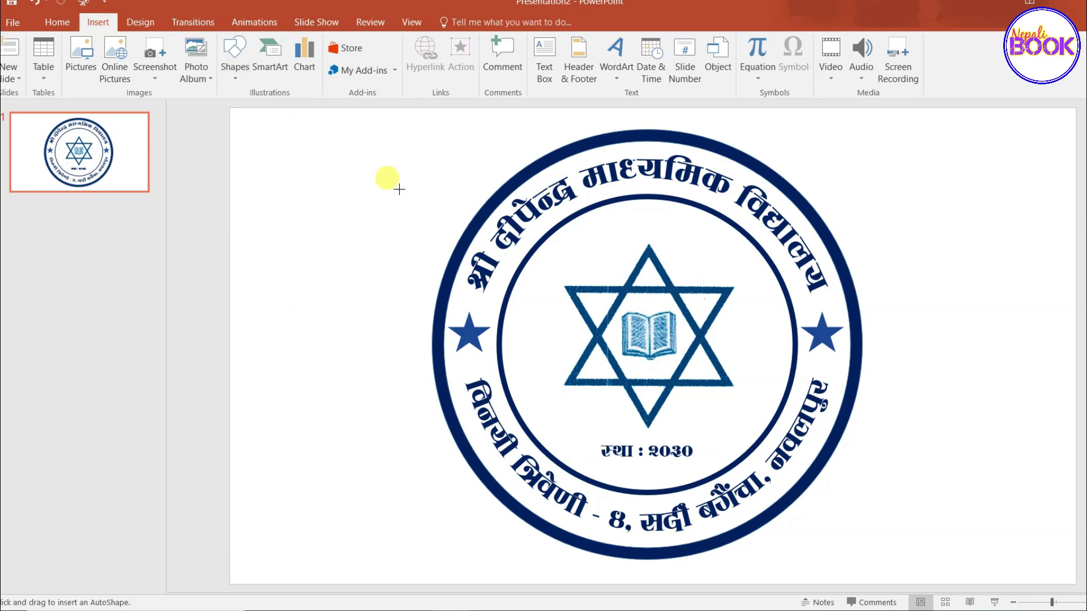
mouse_move(397, 155)
mouse_down()
mouse_move(805, 465)
mouse_move(849, 477)
mouse_up()
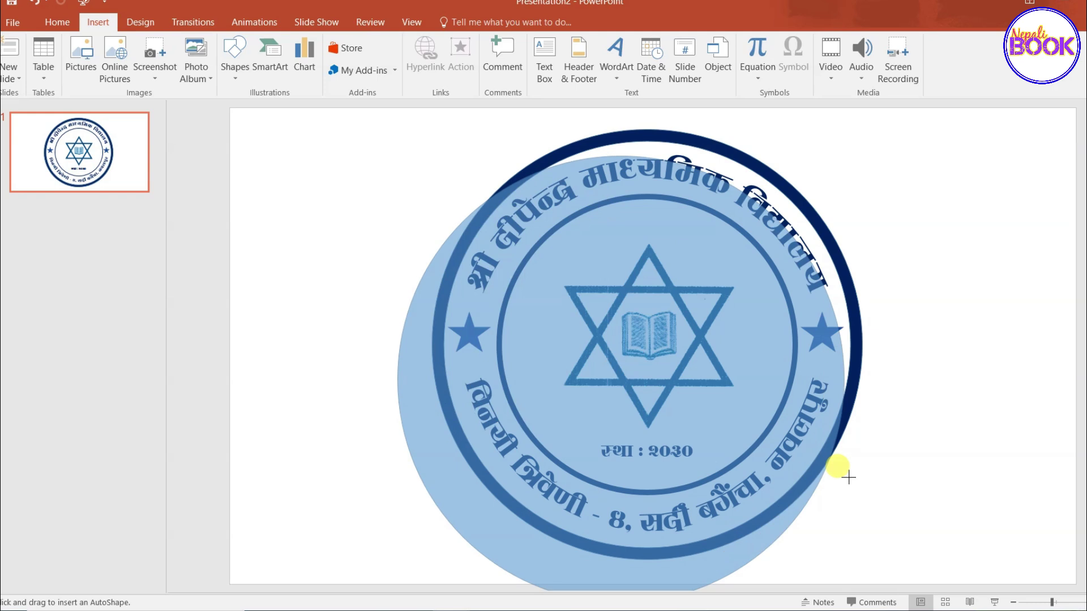
drag(643, 352, 672, 327)
mouse_move(872, 576)
mouse_down()
mouse_move(845, 543)
mouse_move(852, 557)
mouse_up()
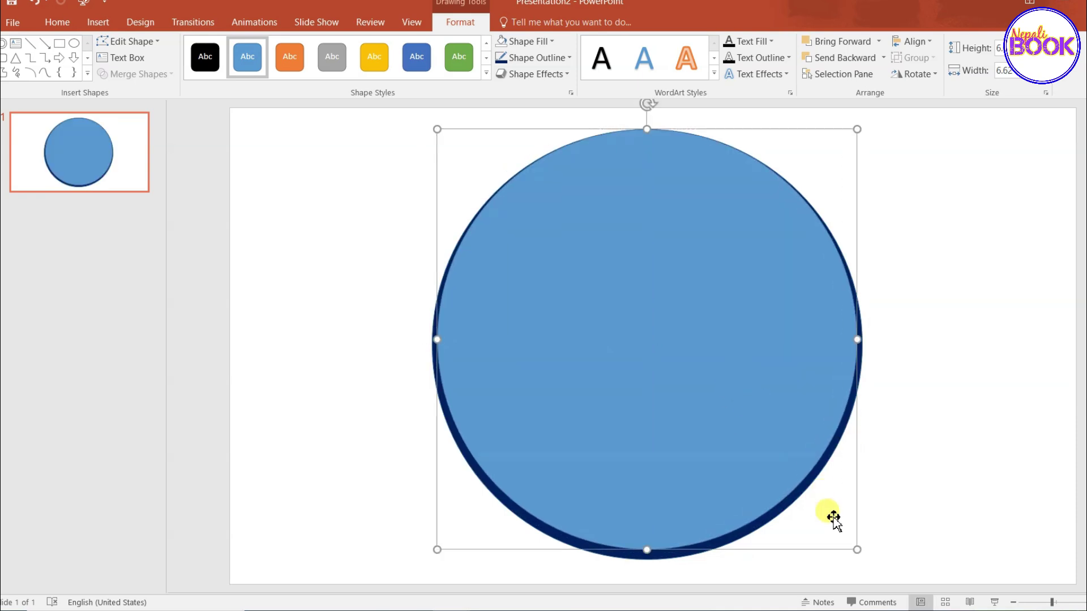
drag(857, 550, 856, 548)
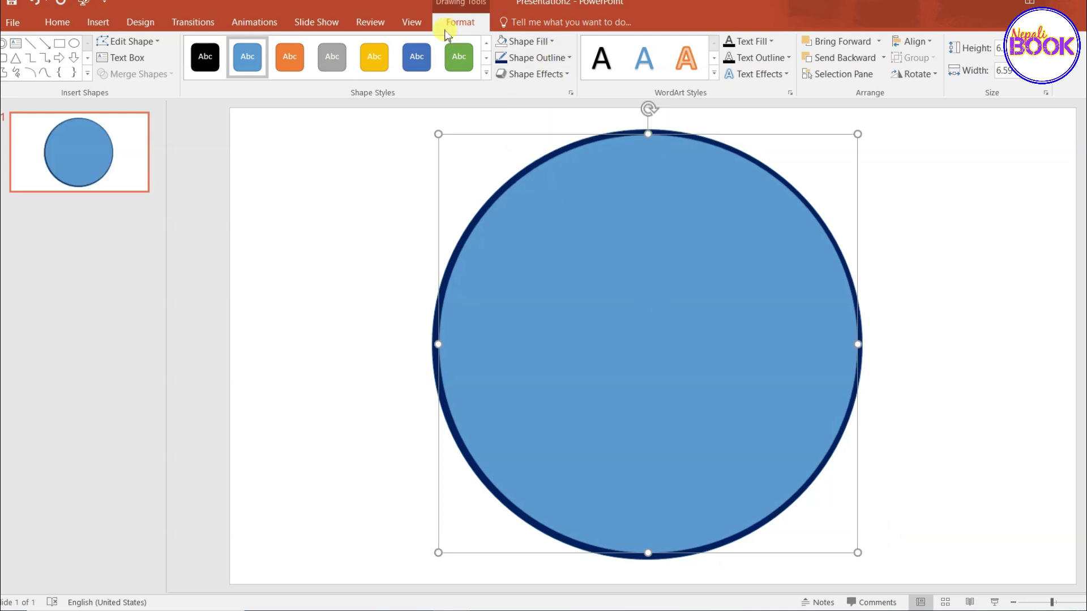
Fill the circle with white and send it to the back behind the stamp.
click(545, 45)
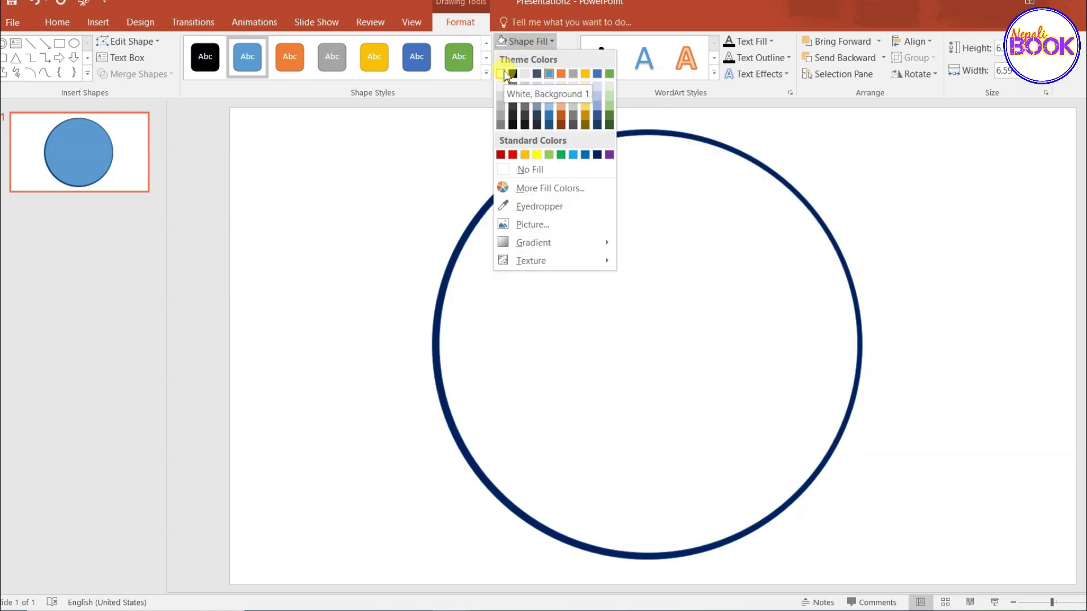
click(503, 74)
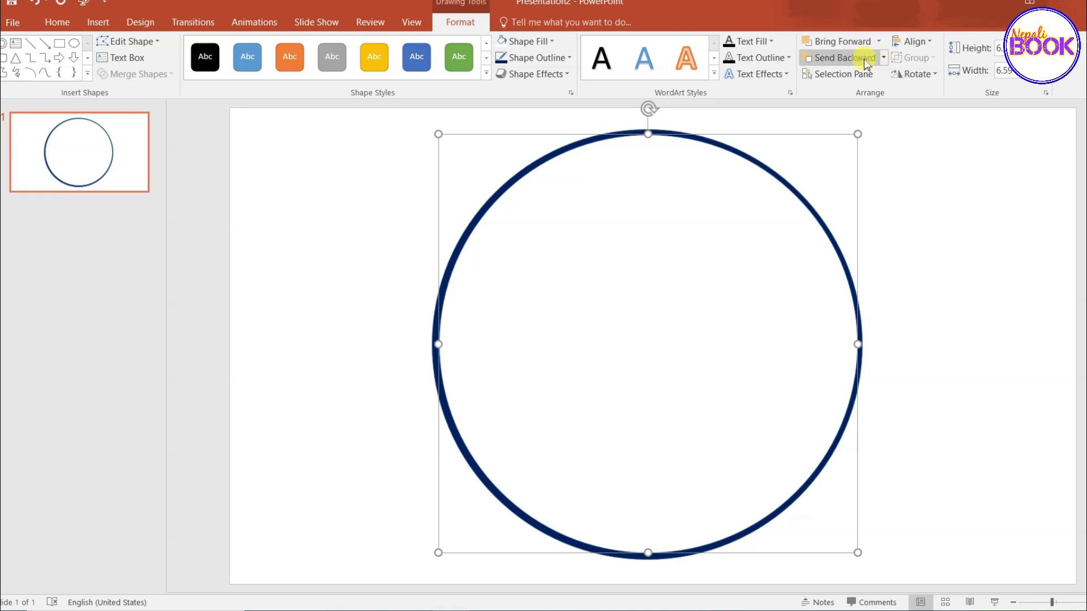
click(883, 57)
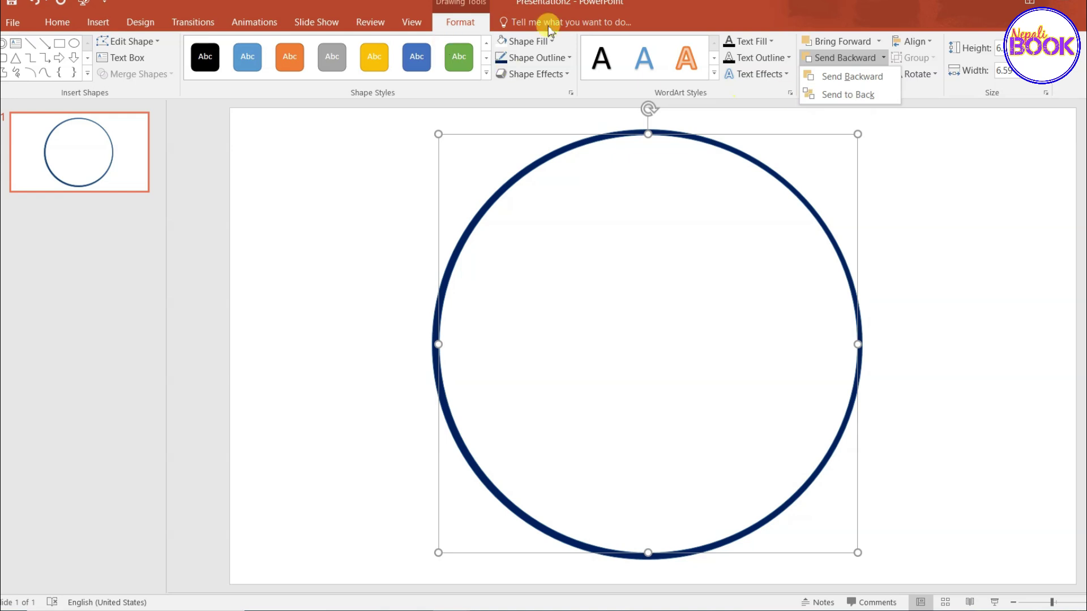
click(849, 95)
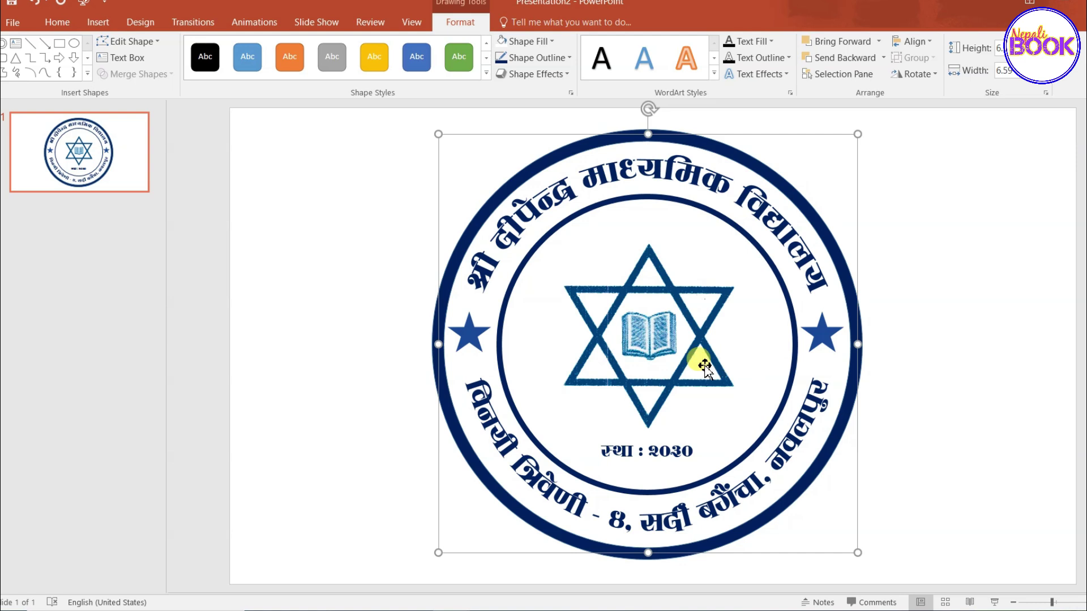
click(1002, 321)
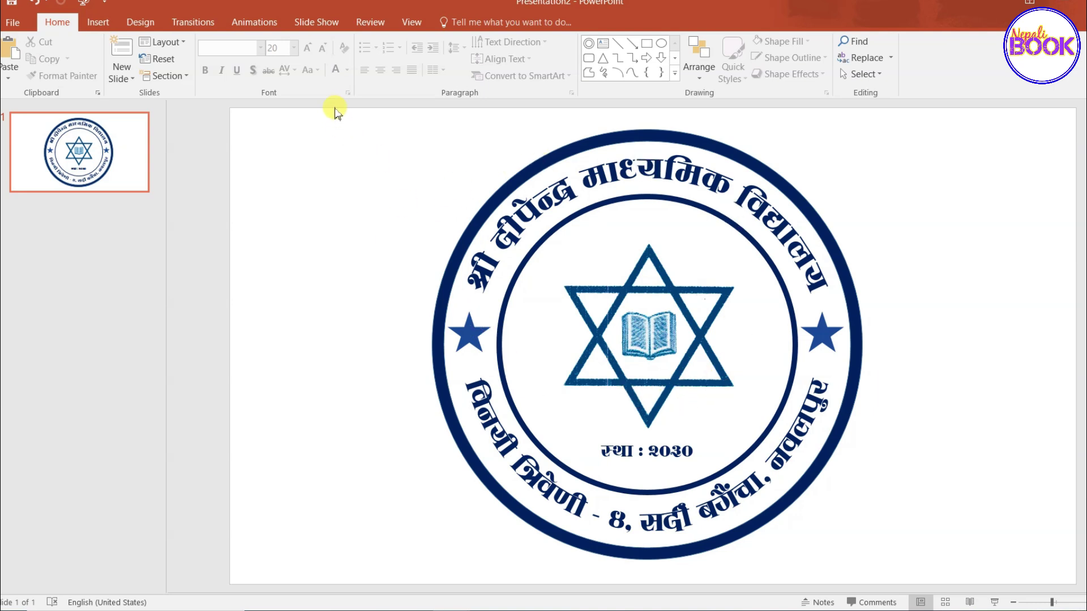
Box-select every part of the stamp and group them into one object.
mouse_move(336, 108)
mouse_down()
mouse_move(485, 243)
mouse_move(830, 456)
mouse_move(946, 563)
mouse_move(995, 592)
mouse_move(1044, 597)
mouse_up()
click(904, 342)
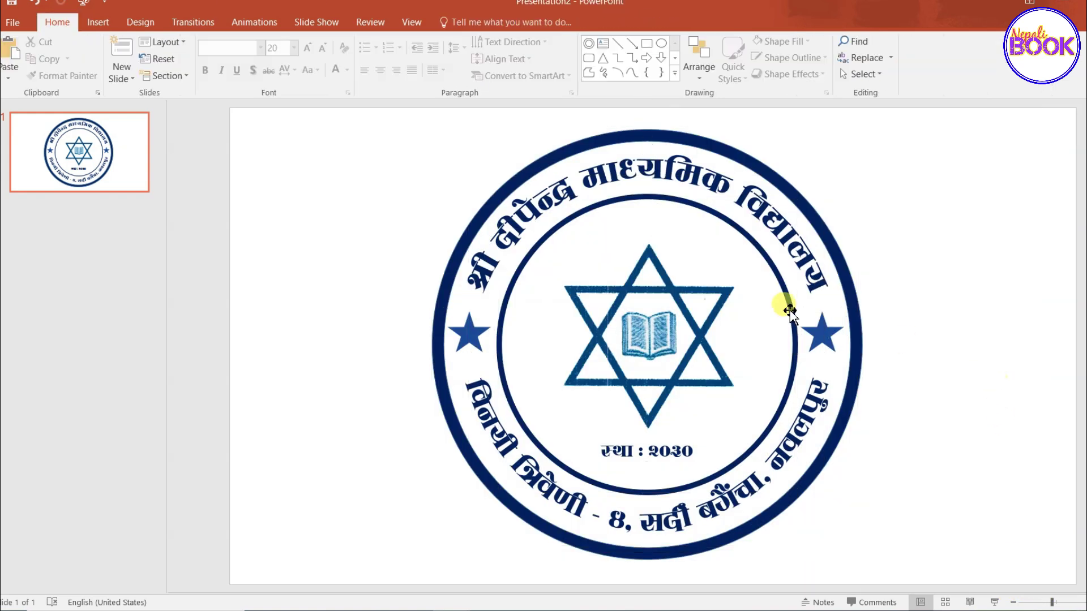
mouse_move(317, 107)
mouse_down()
mouse_move(384, 181)
mouse_move(651, 367)
mouse_move(1015, 593)
mouse_up()
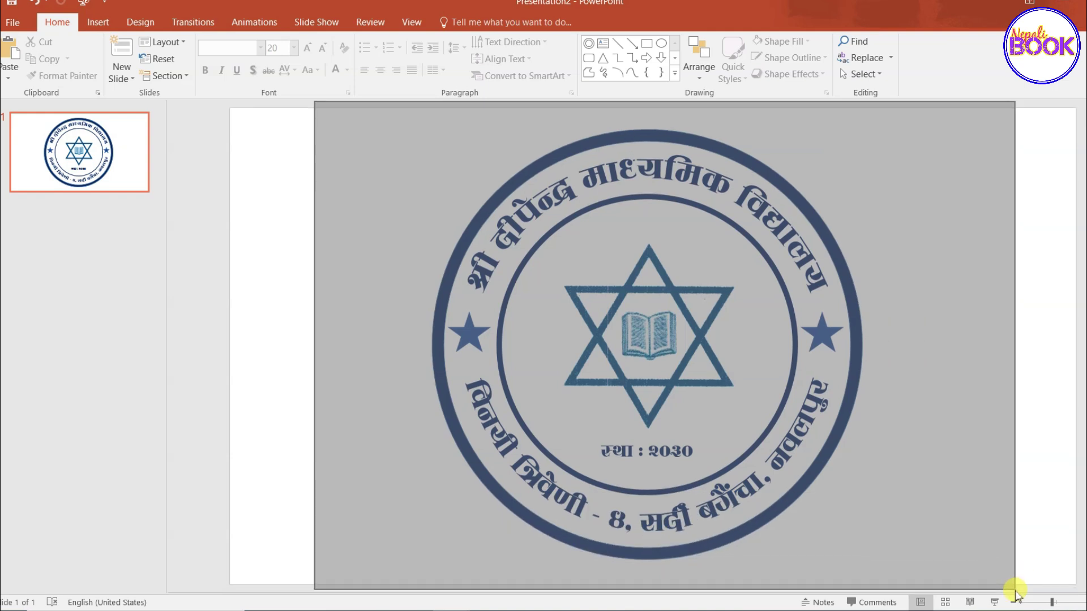
drag(1015, 592, 1016, 594)
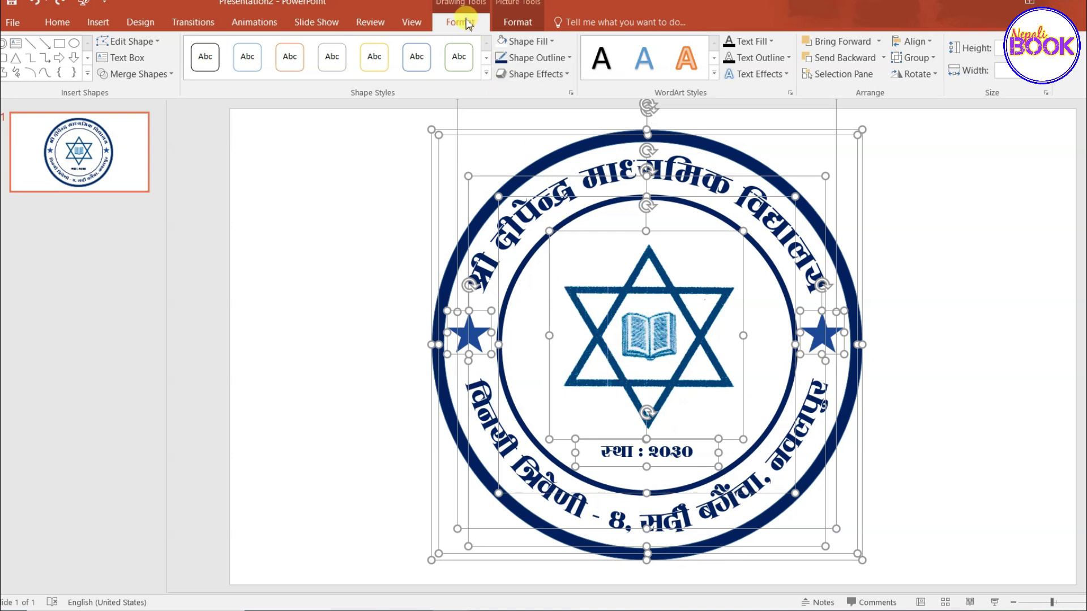
click(933, 58)
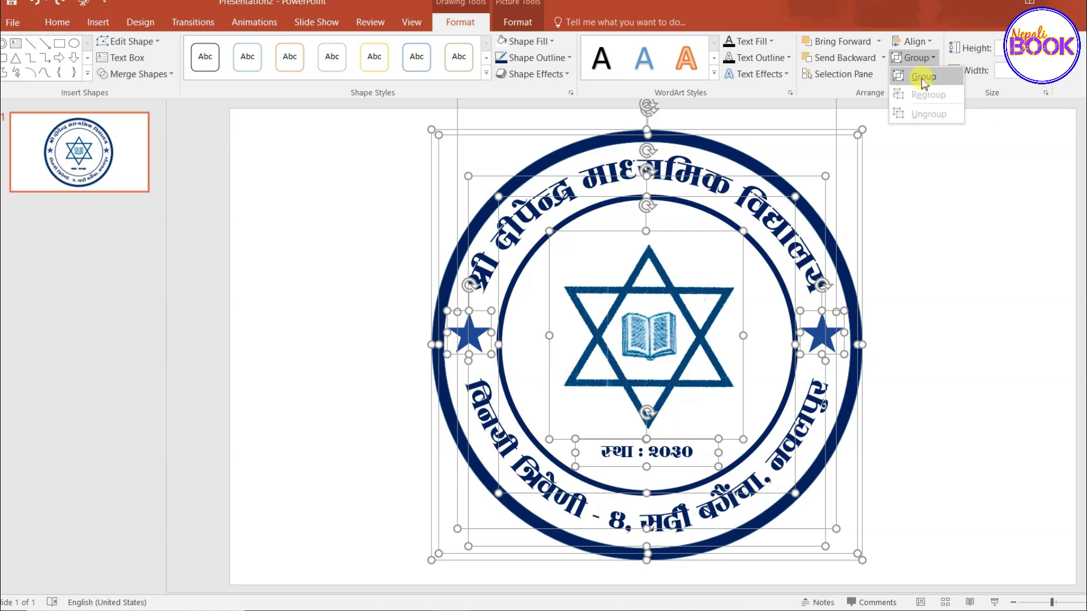
click(924, 79)
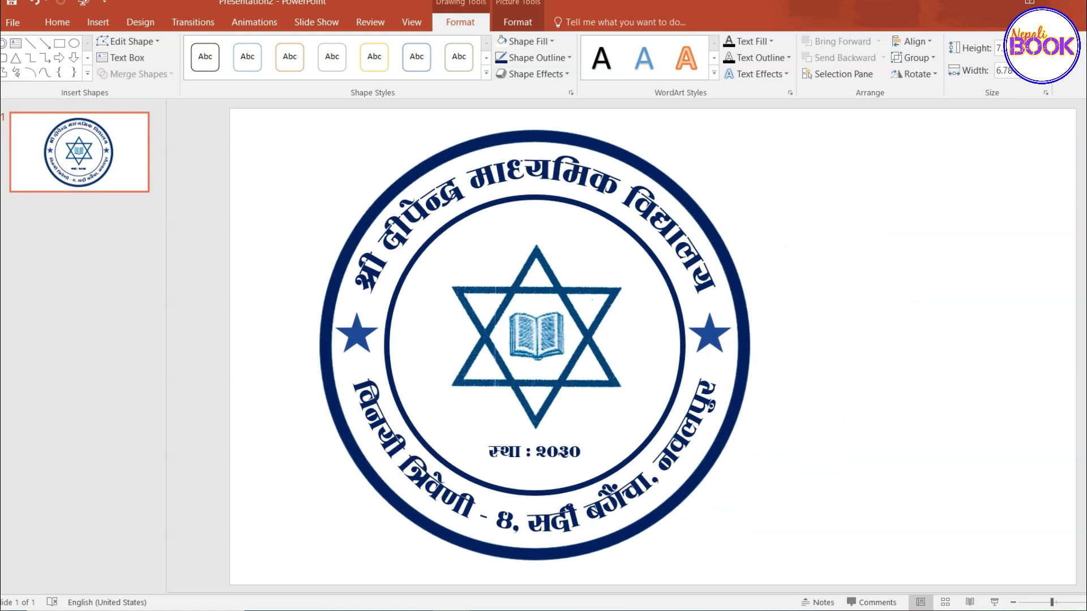
Move the grouped stamp to the centre of the slide.
drag(573, 201, 757, 195)
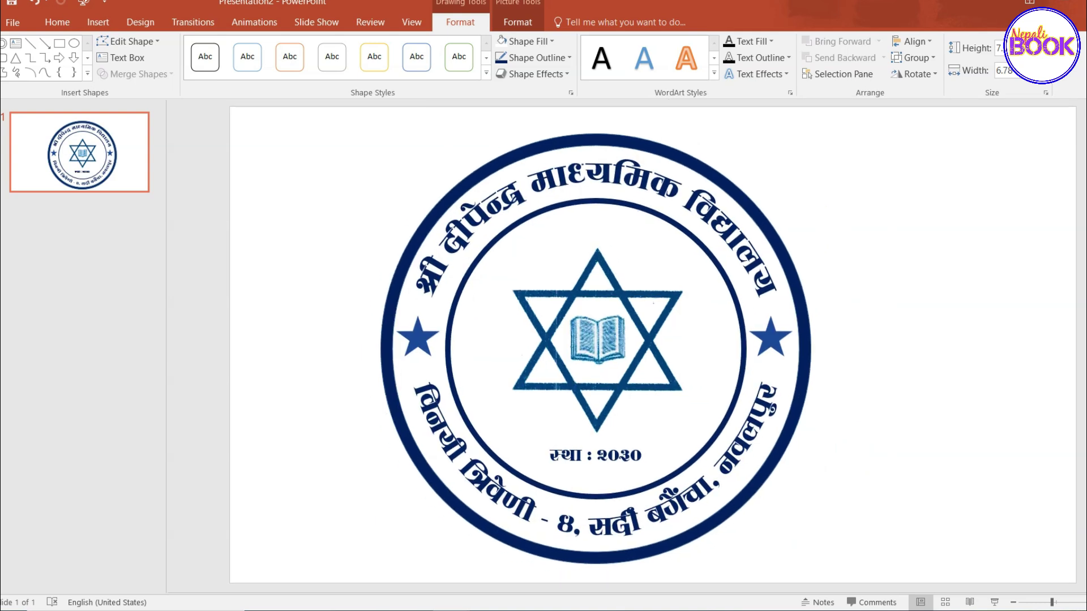
click(687, 226)
drag(687, 225, 750, 235)
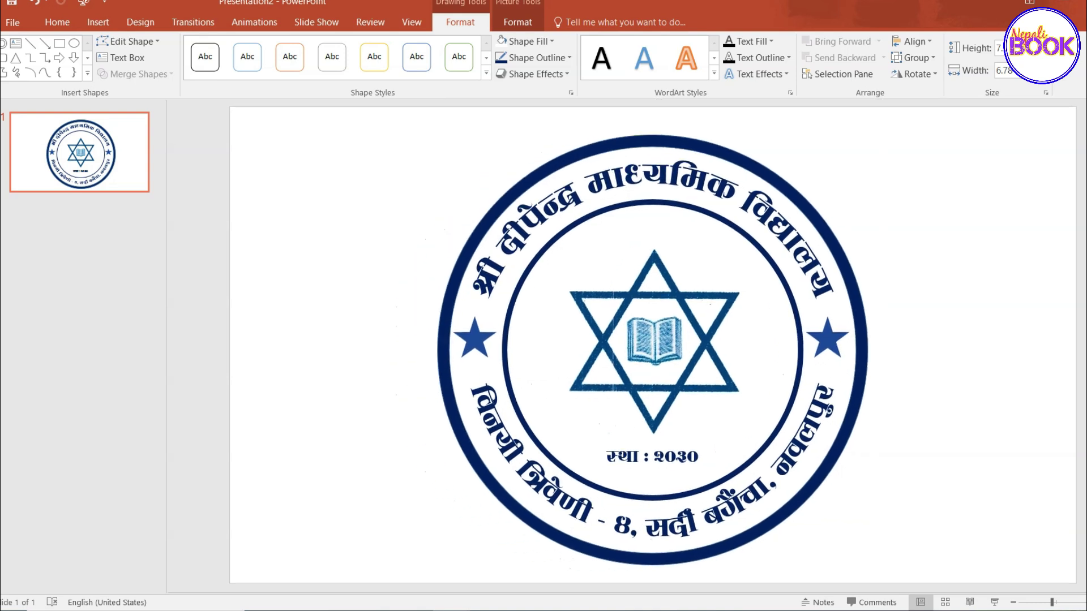
drag(517, 267, 509, 275)
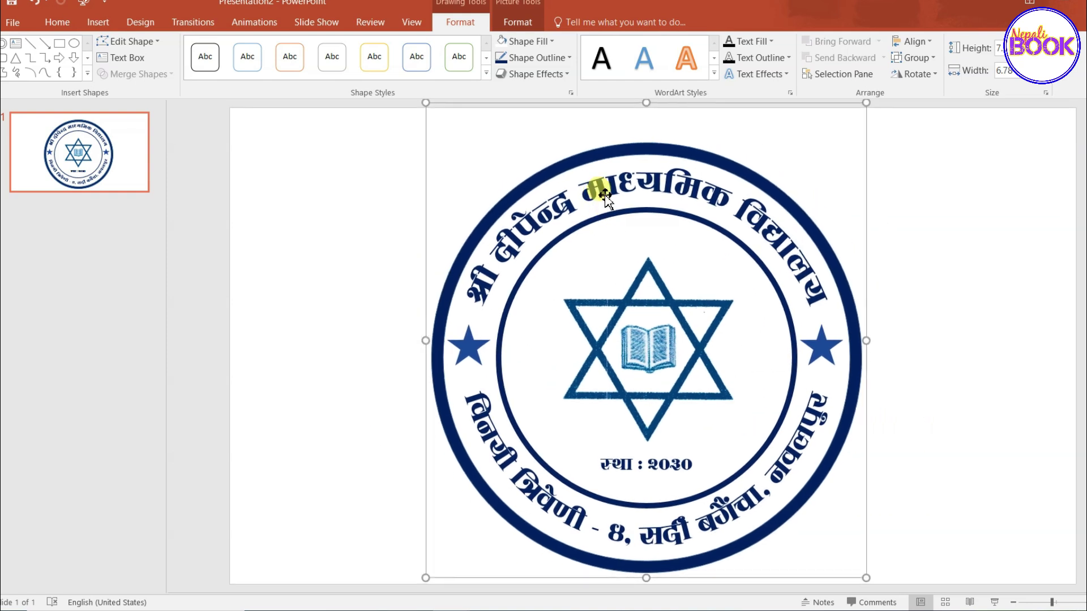
right_click(604, 195)
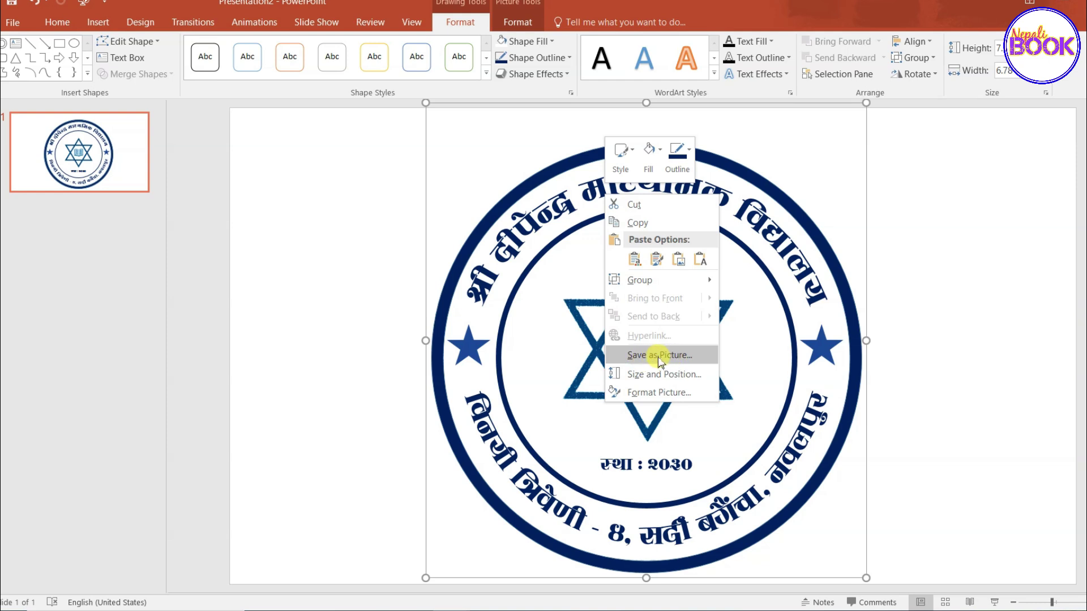
Save the grouped stamp as a picture named Logo.png in the Desktop folder.
click(660, 355)
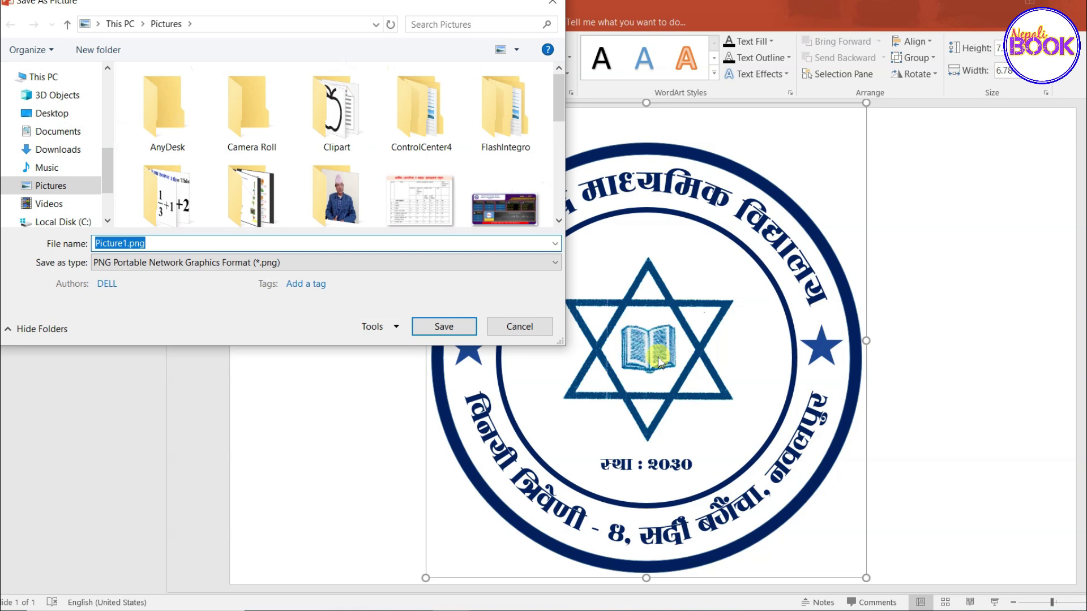
mouse_move(60, 148)
click(52, 113)
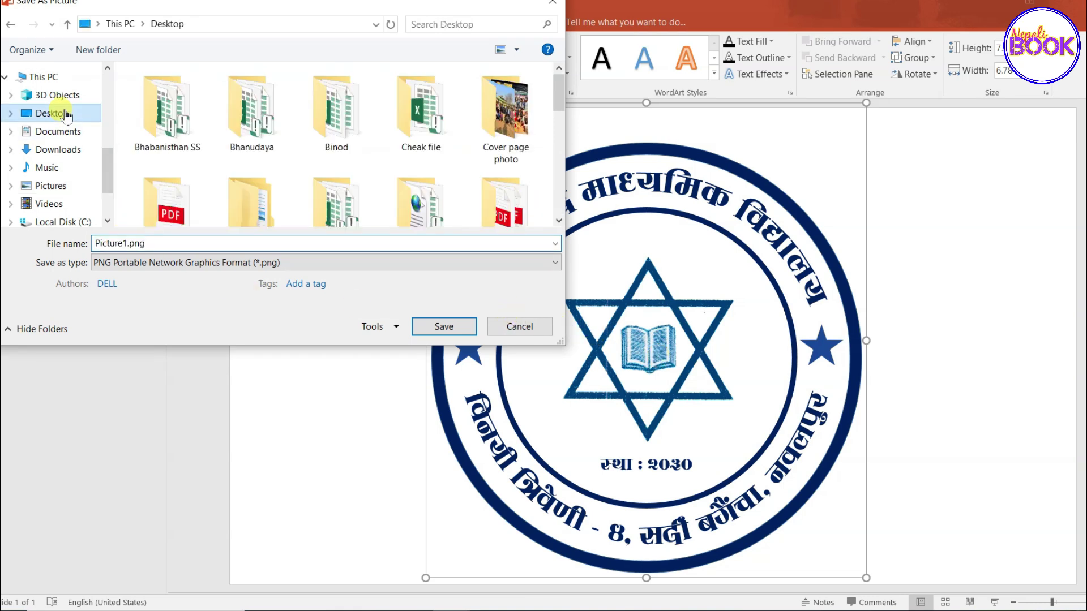
double_click(113, 244)
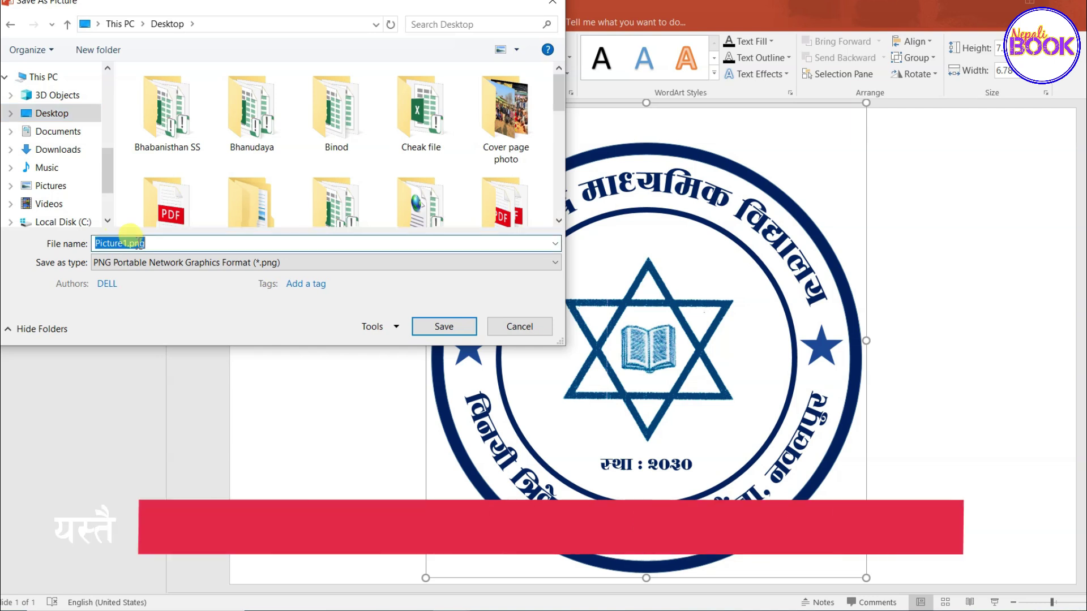
text(Logo)
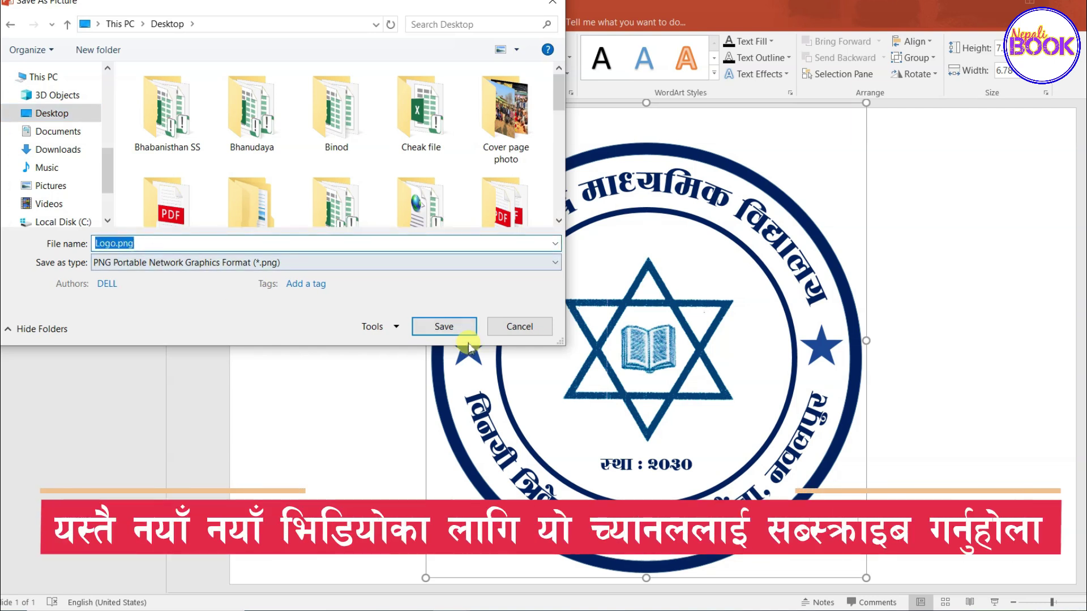
click(444, 329)
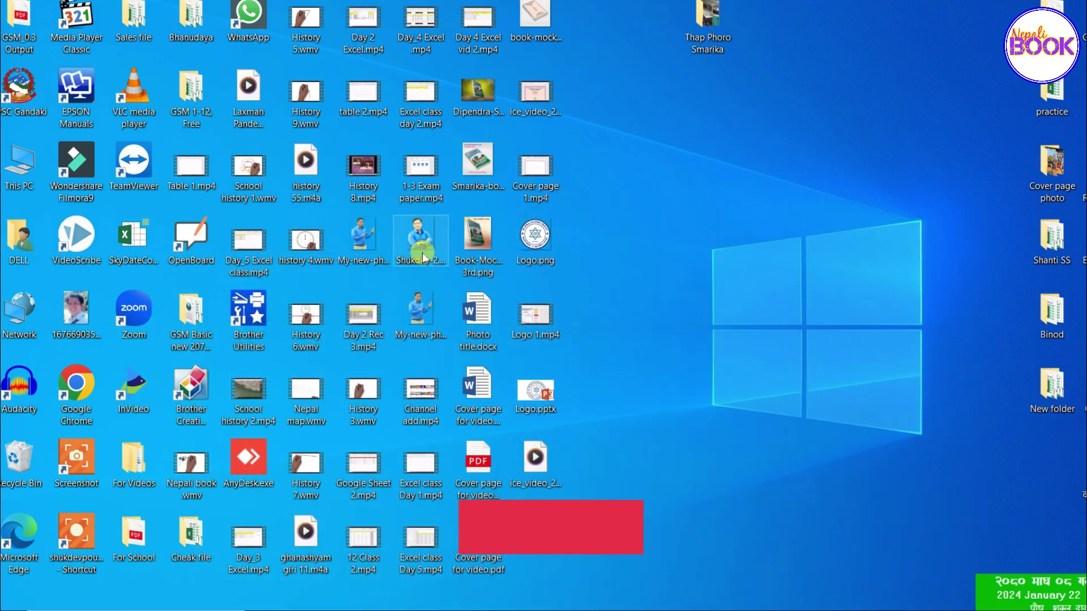
Move the Logo.png icon to empty desktop space and open it in Photos.
drag(559, 247, 674, 247)
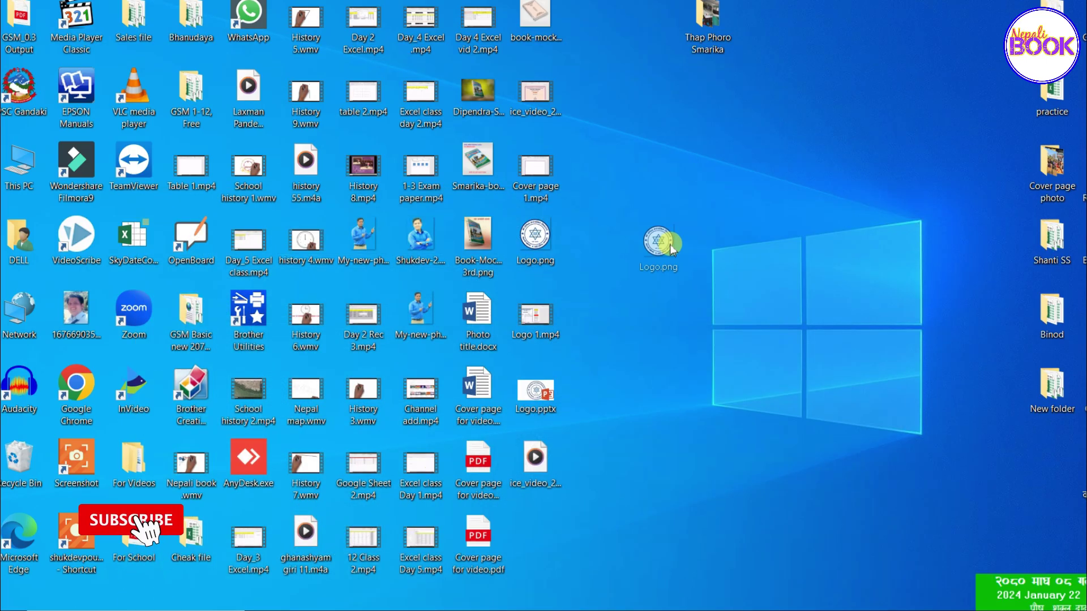
double_click(643, 239)
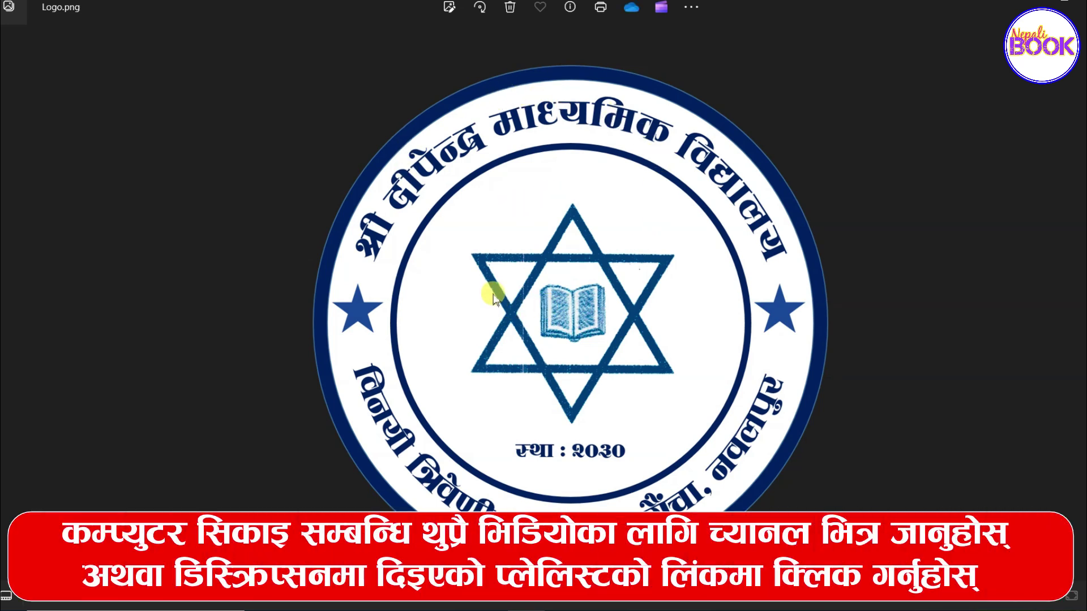
scroll(496, 300, up, 3)
scroll(510, 308, down, 3)
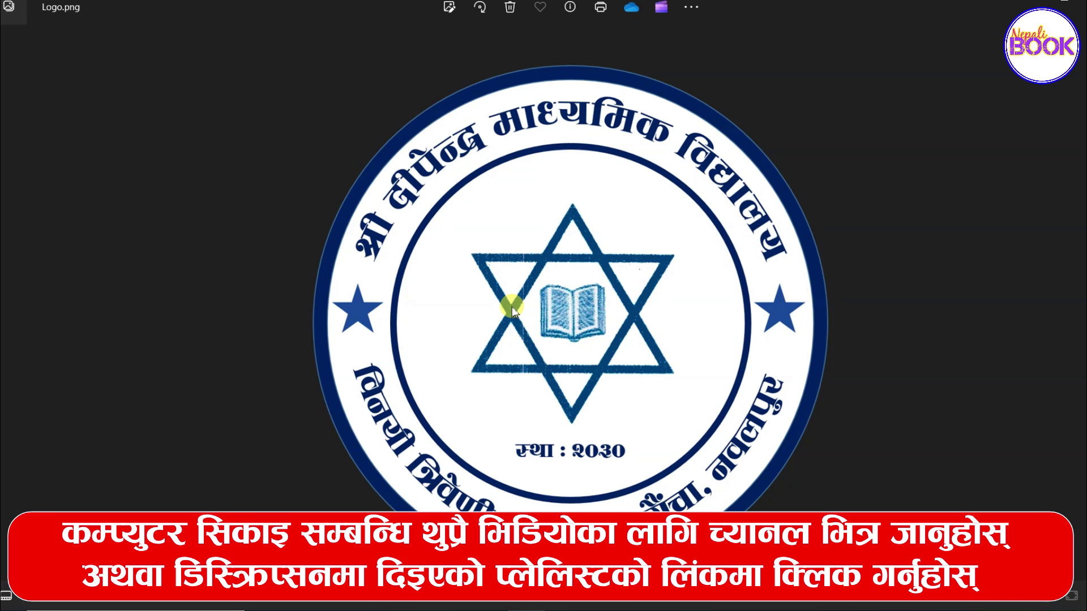